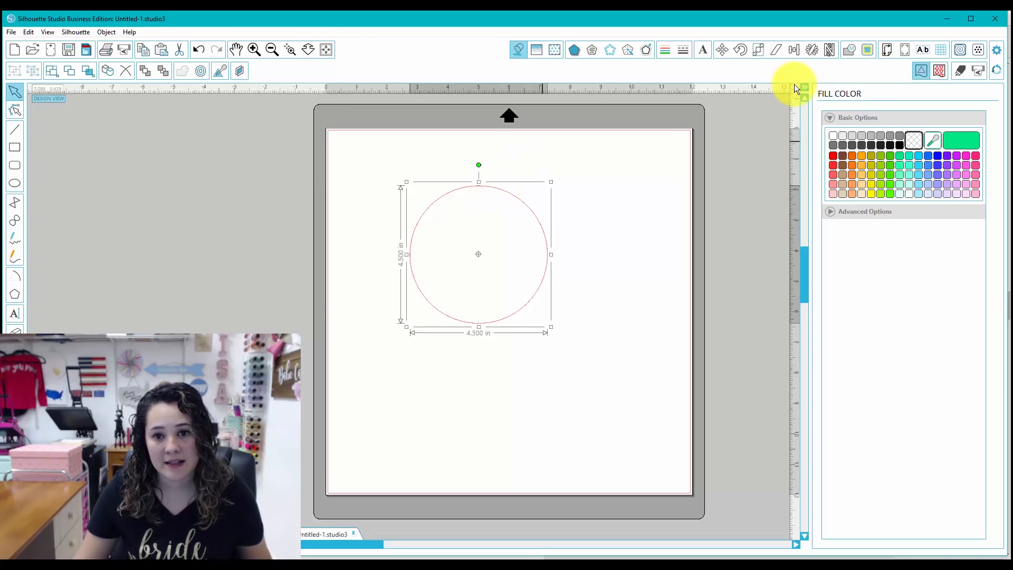
# Scale the selected circle to 13 in wide and 13 in high with the aspect ratio locked.
pyautogui.click(760, 52)
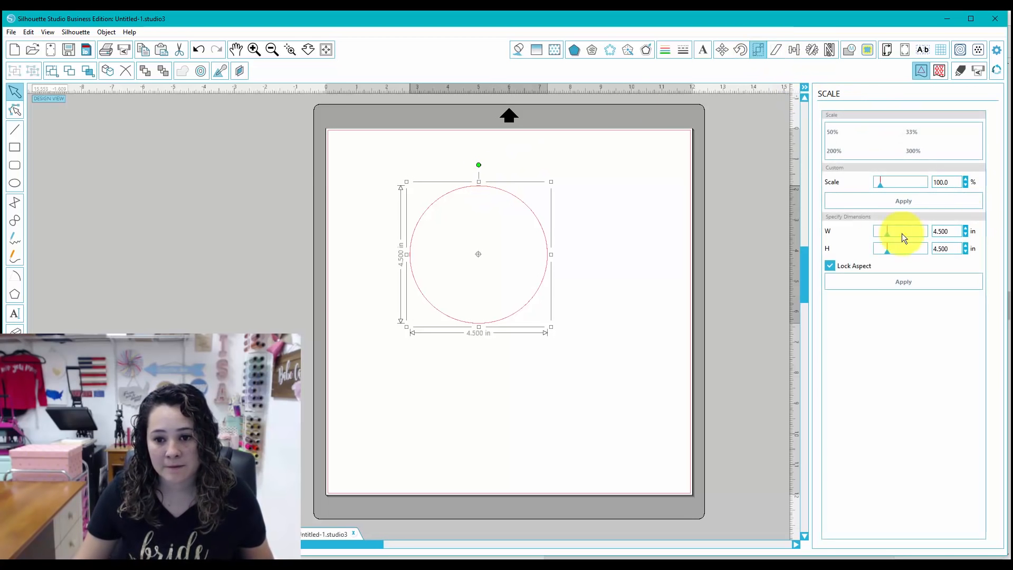
pyautogui.doubleClick(942, 231)
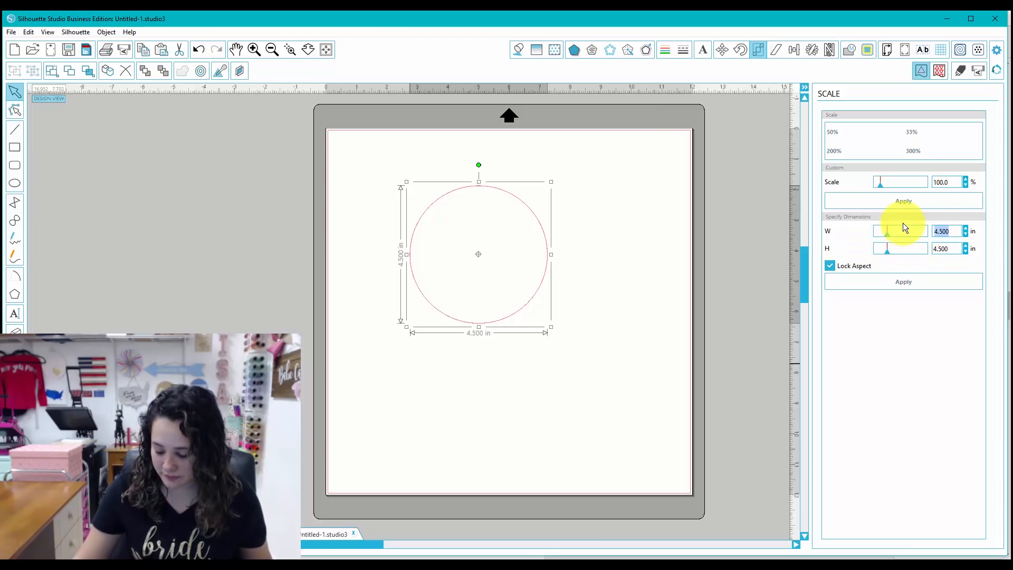
pyautogui.write('13')
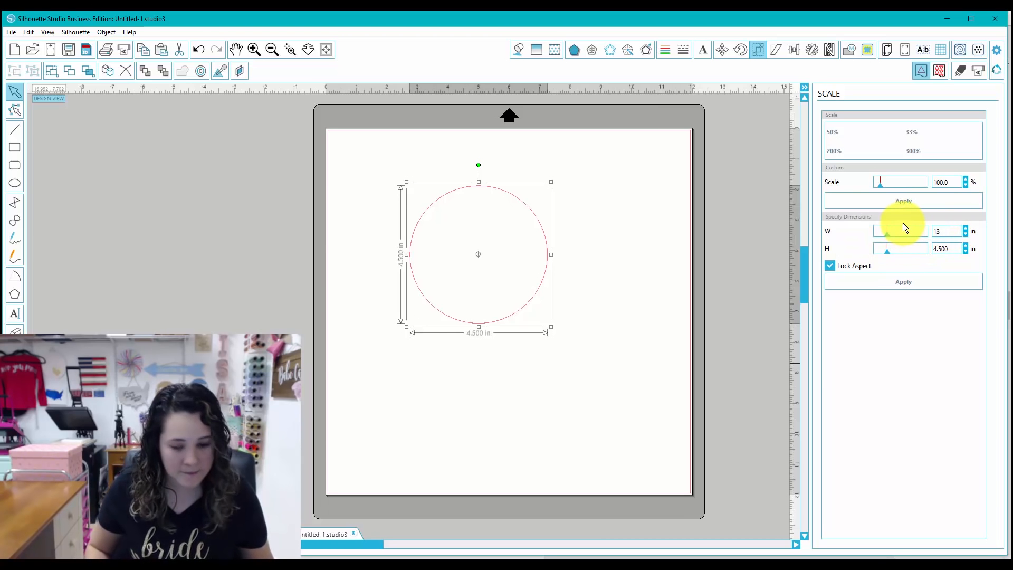
pyautogui.press('Tab')
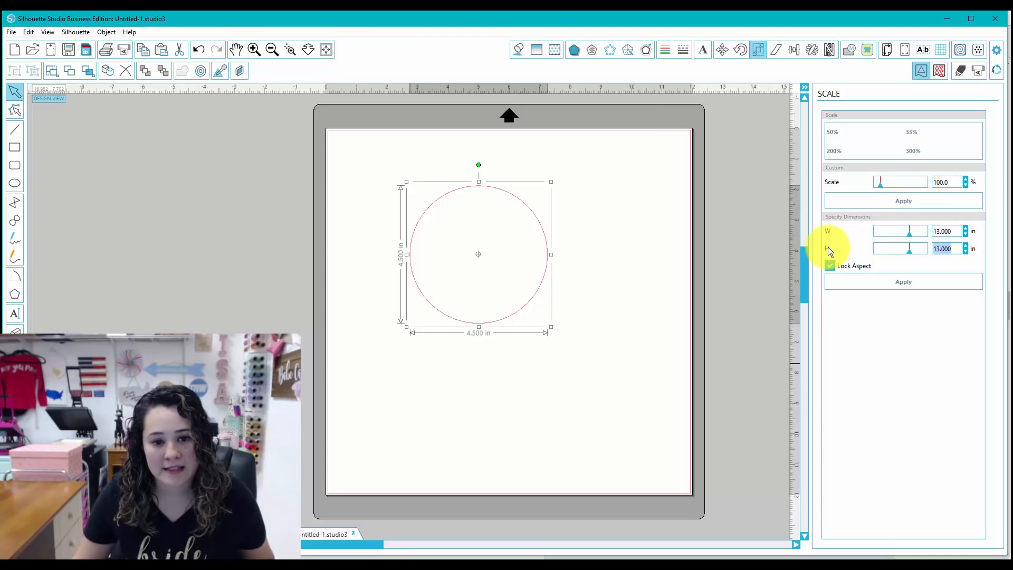
pyautogui.click(896, 287)
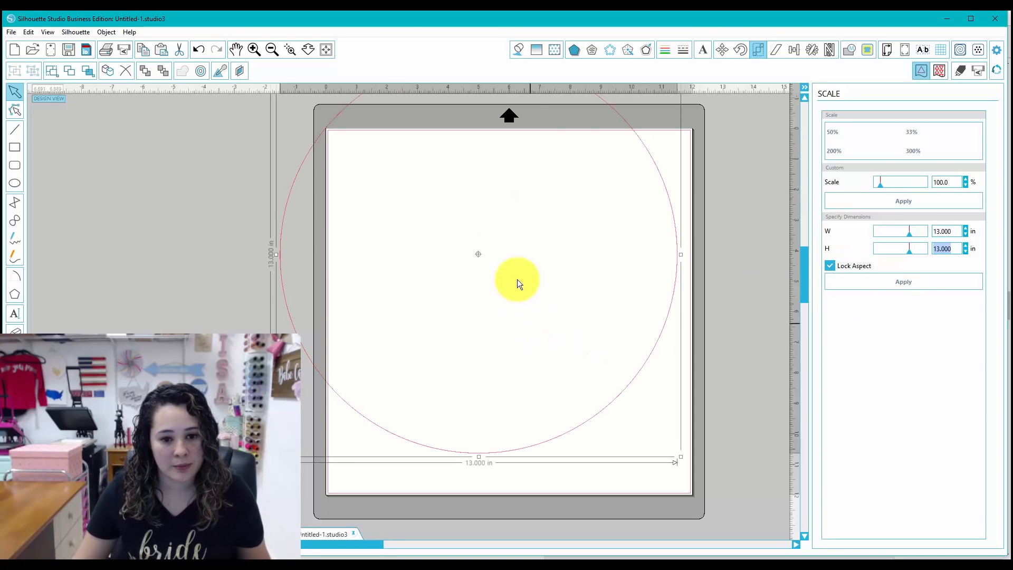
# Move the 13 in circle so it sits roughly centred over the page.
pyautogui.moveTo(679, 278); pyautogui.dragTo(707, 323)
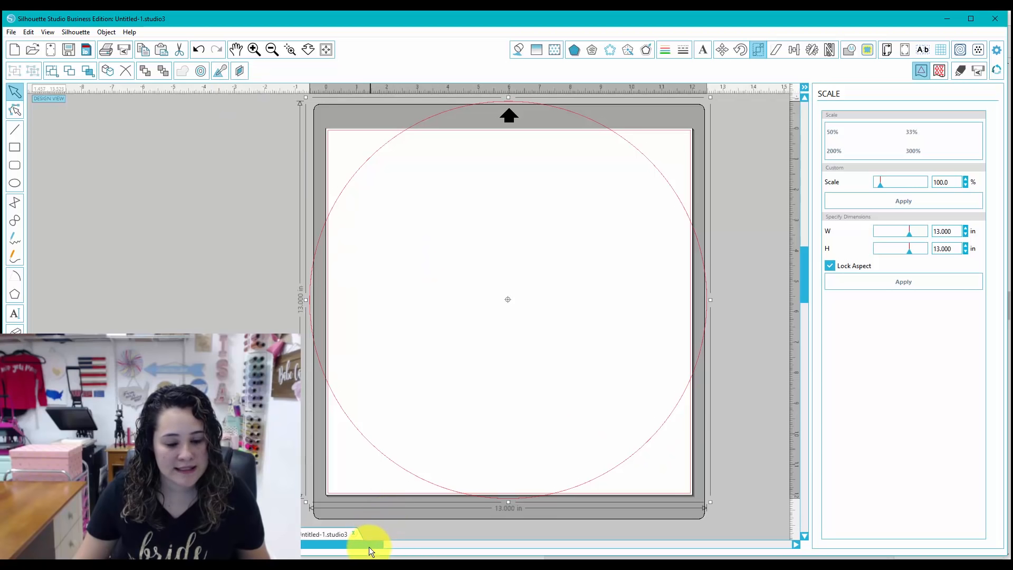
pyautogui.moveTo(369, 547); pyautogui.dragTo(409, 545)
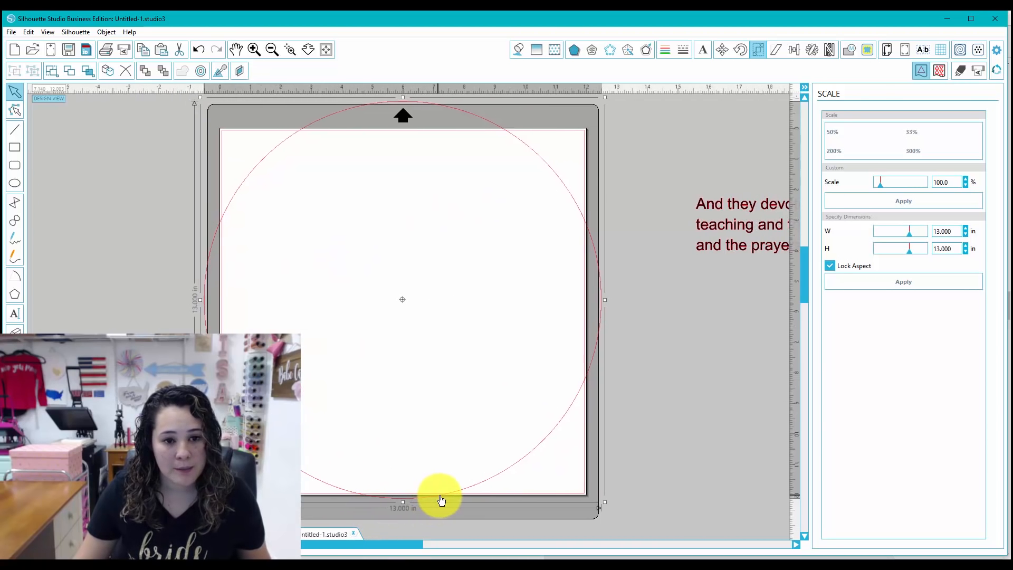
pyautogui.moveTo(441, 500); pyautogui.dragTo(442, 508)
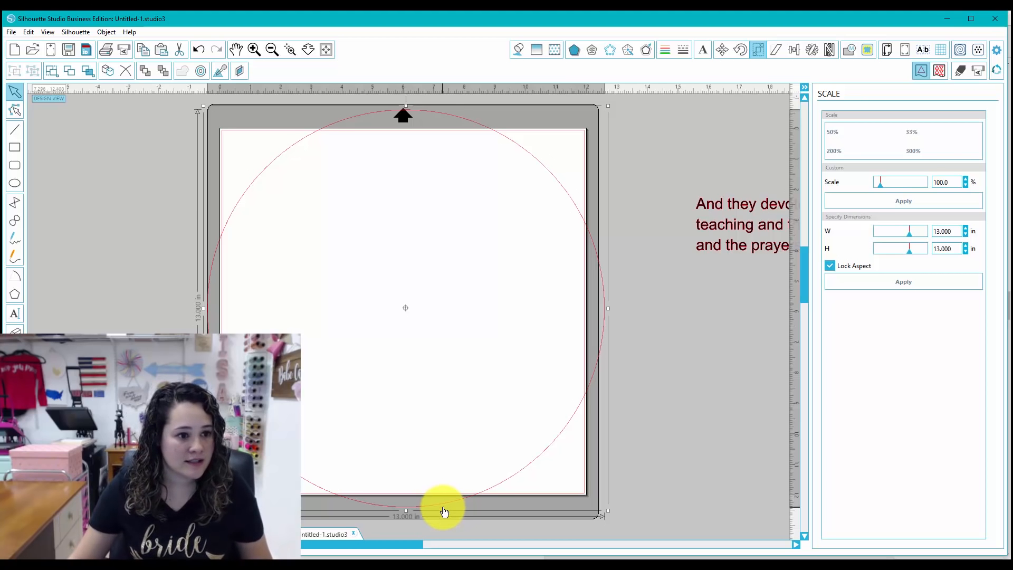
# Draw a second circle about 5.9 in in diameter inside the large circle.
pyautogui.click(15, 183)
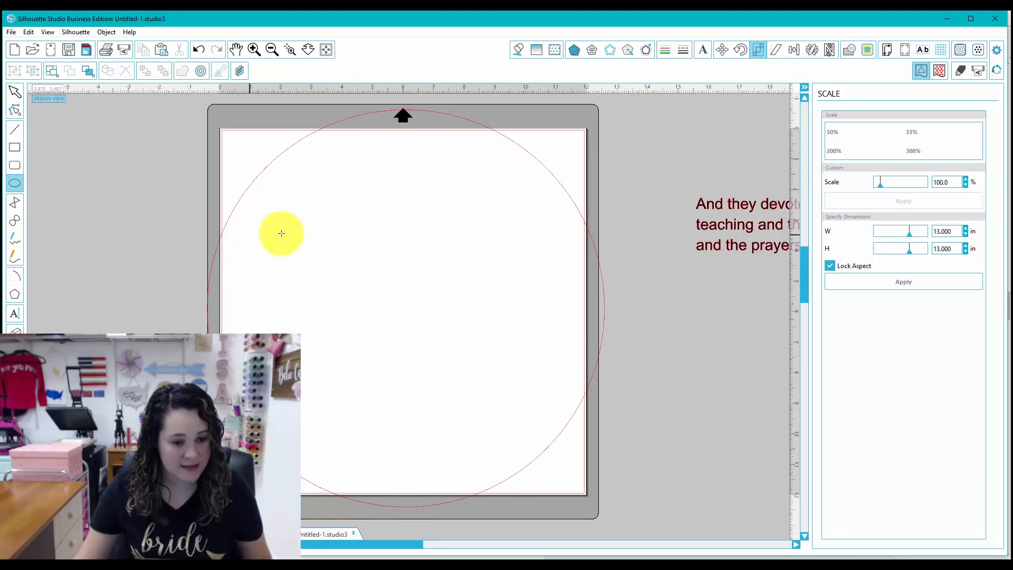
pyautogui.moveTo(285, 212); pyautogui.dragTo(465, 392)
pyautogui.click(15, 91)
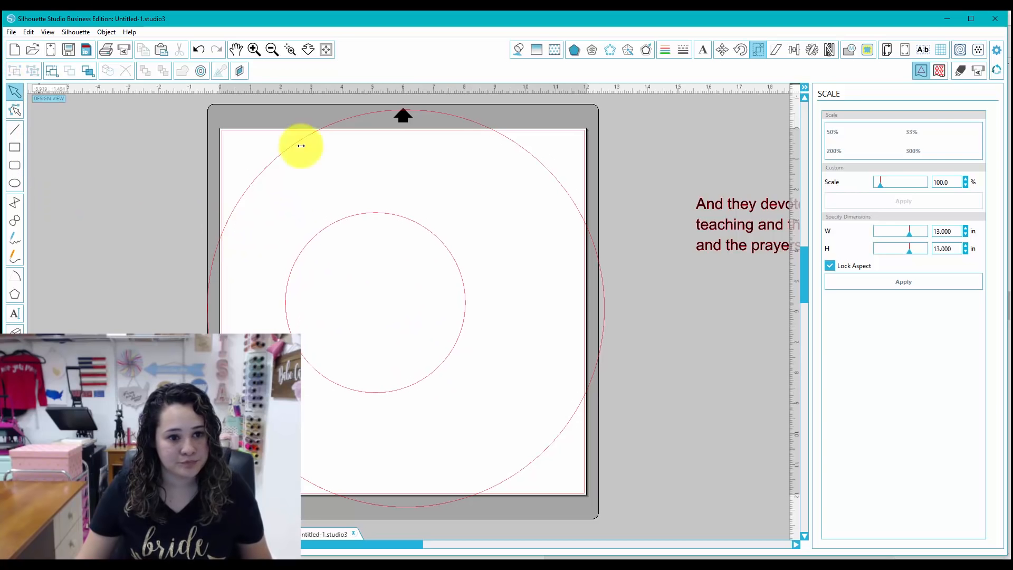
# Scale the inner circle to 9 in wide and high, then deselect it.
pyautogui.click(427, 231)
pyautogui.doubleClick(949, 232)
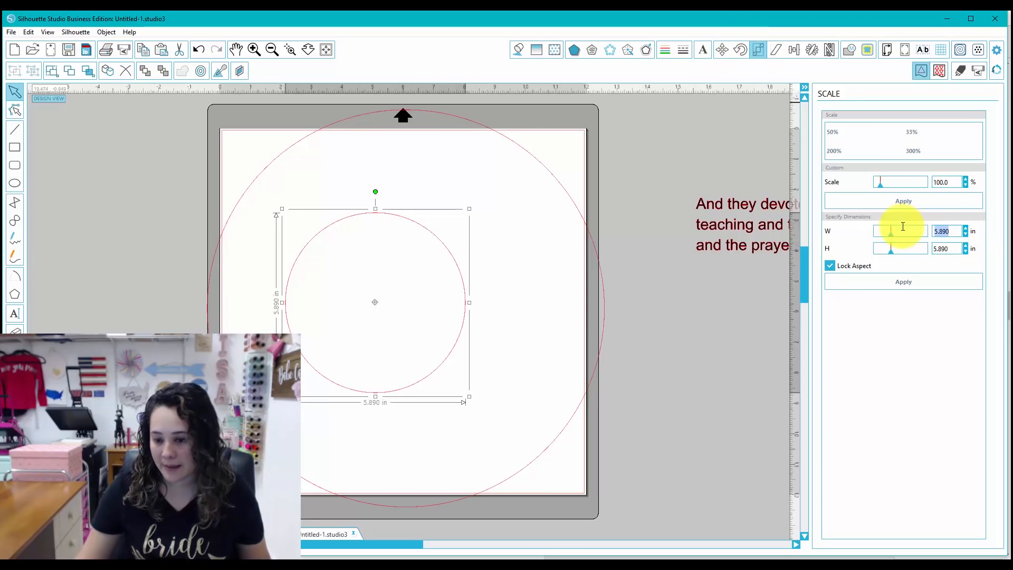
pyautogui.write('9')
pyautogui.press('Return')
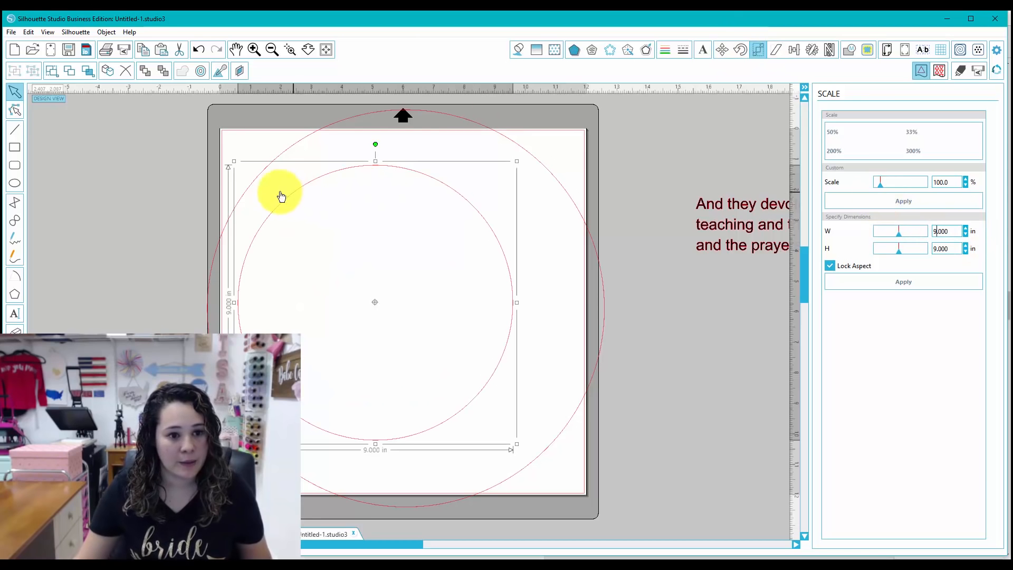
pyautogui.click(217, 155)
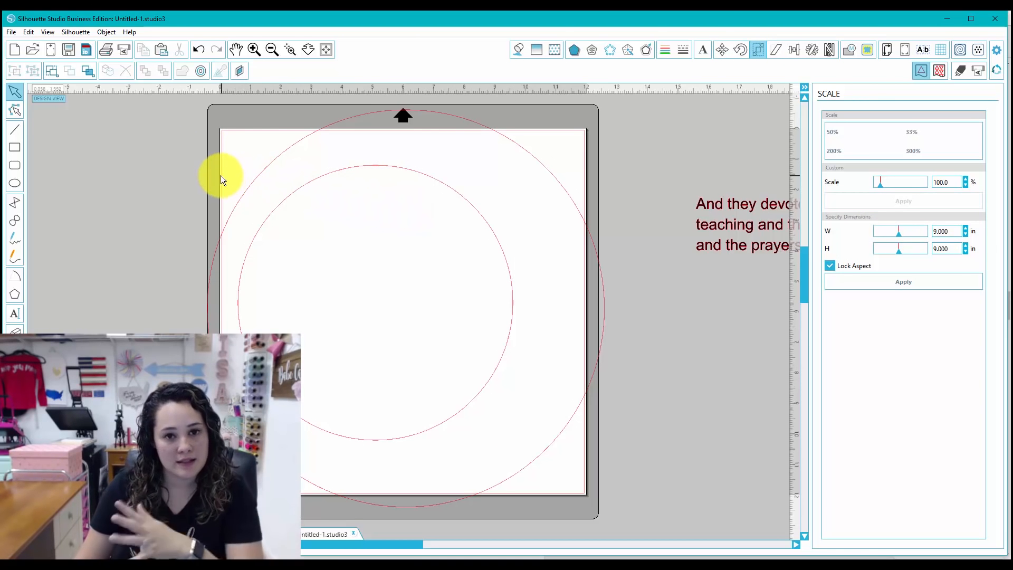
# Select both circles and align them to a common center.
pyautogui.moveTo(213, 165); pyautogui.dragTo(305, 280)
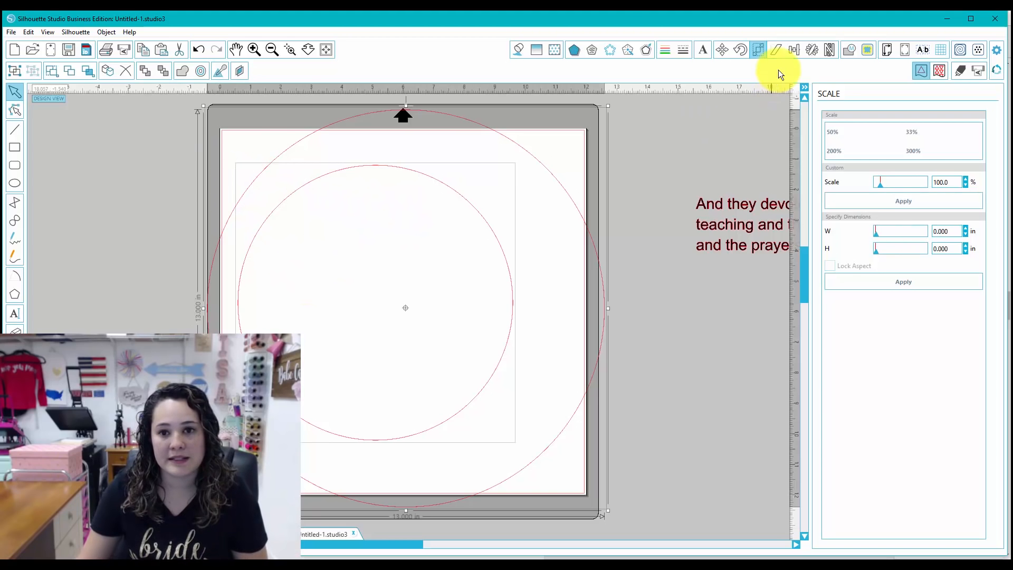
pyautogui.click(795, 52)
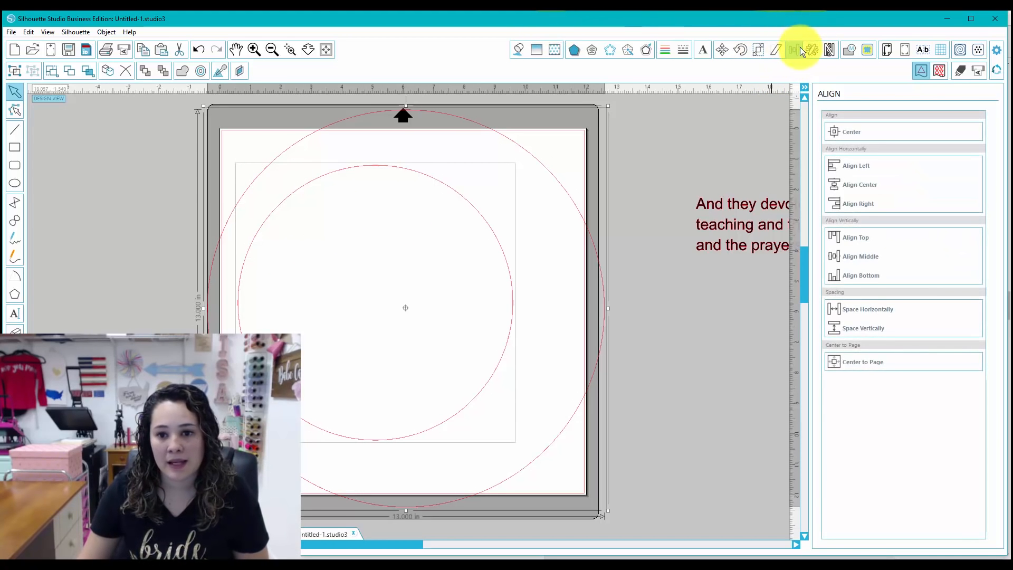
pyautogui.click(865, 132)
pyautogui.click(119, 166)
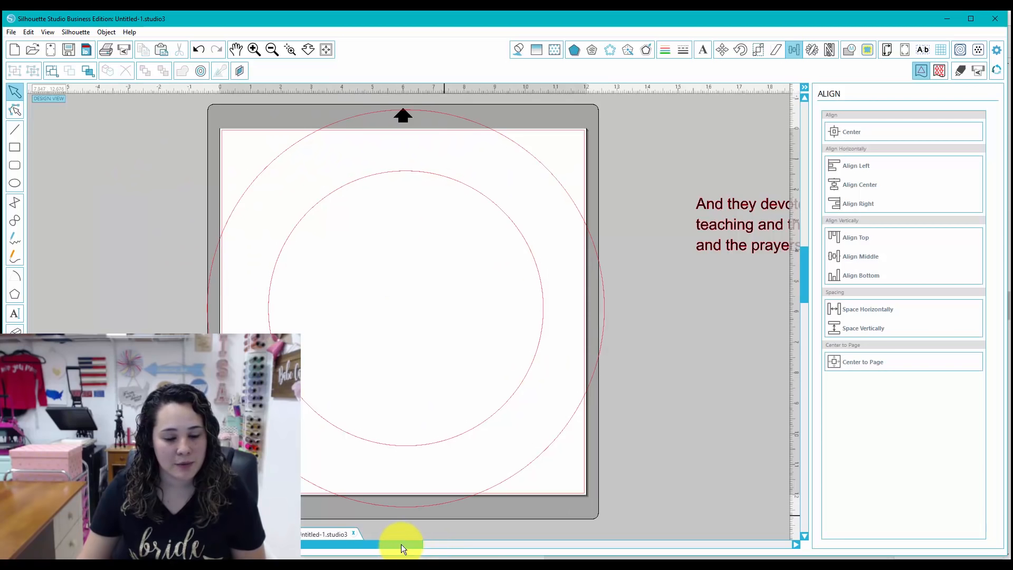
# Move the Bible verse text up to the page's edge and widen its text box until the verse fits on one line.
pyautogui.moveTo(401, 543); pyautogui.dragTo(478, 541)
pyautogui.moveTo(602, 233); pyautogui.dragTo(482, 193)
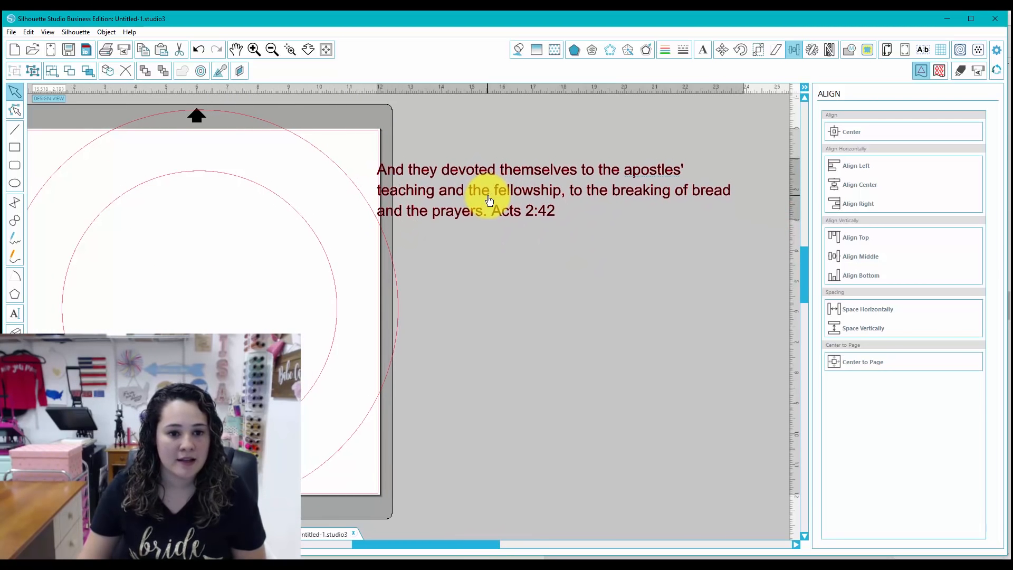
pyautogui.doubleClick(452, 191)
pyautogui.moveTo(482, 545); pyautogui.dragTo(561, 543)
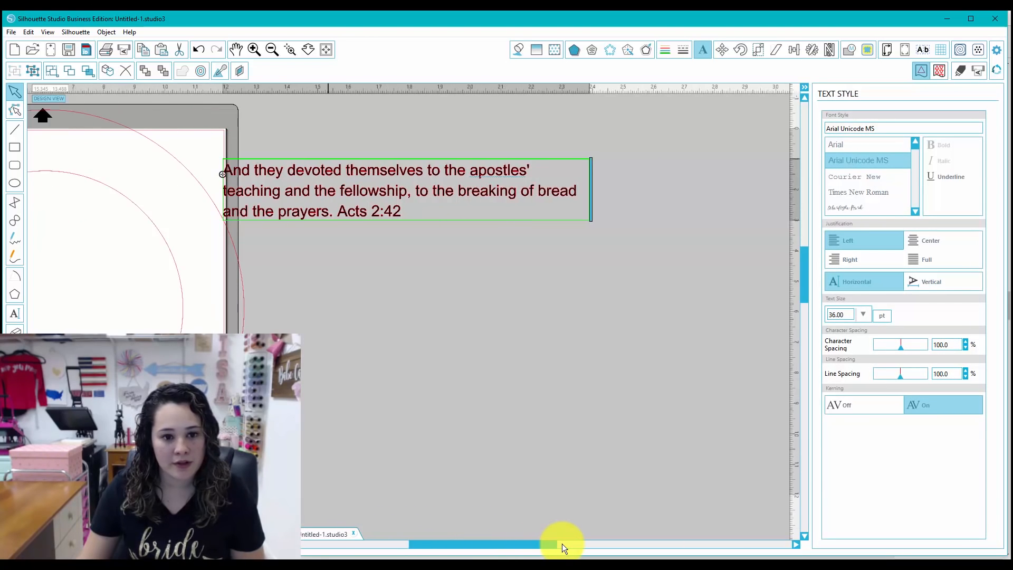
pyautogui.moveTo(532, 183); pyautogui.dragTo(795, 192)
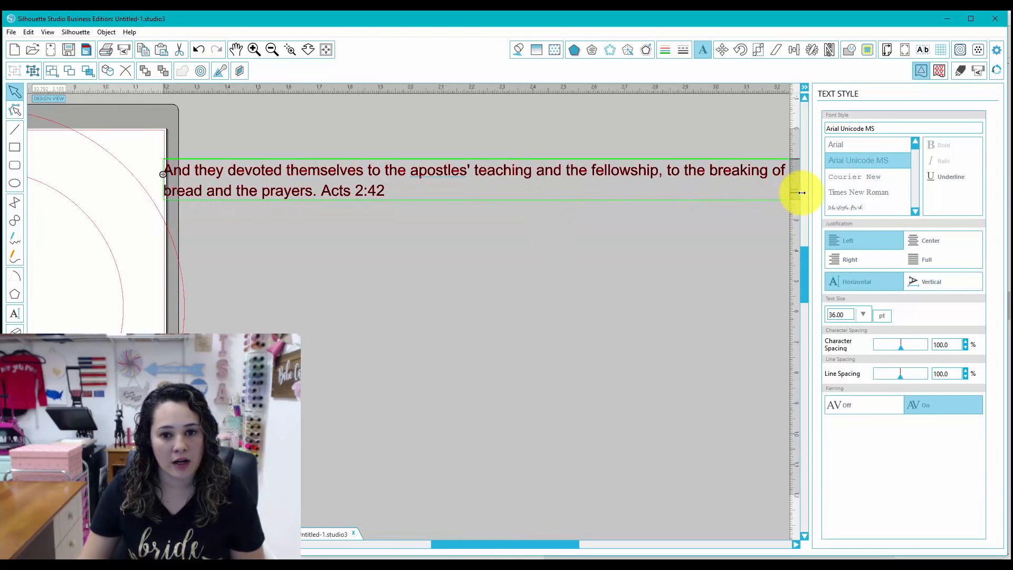
pyautogui.moveTo(545, 544); pyautogui.dragTo(610, 536)
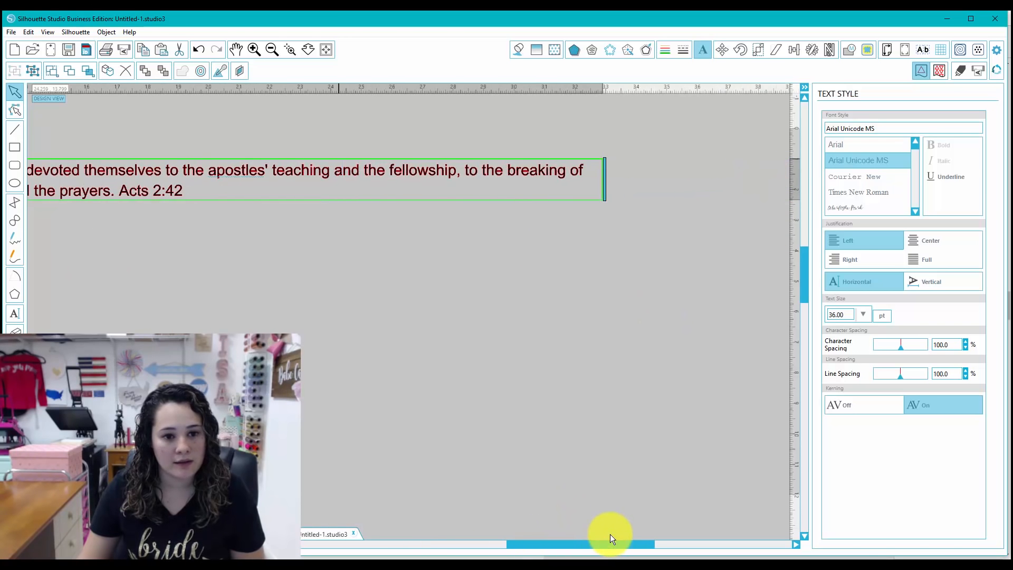
pyautogui.moveTo(606, 181); pyautogui.dragTo(776, 179)
pyautogui.click(409, 125)
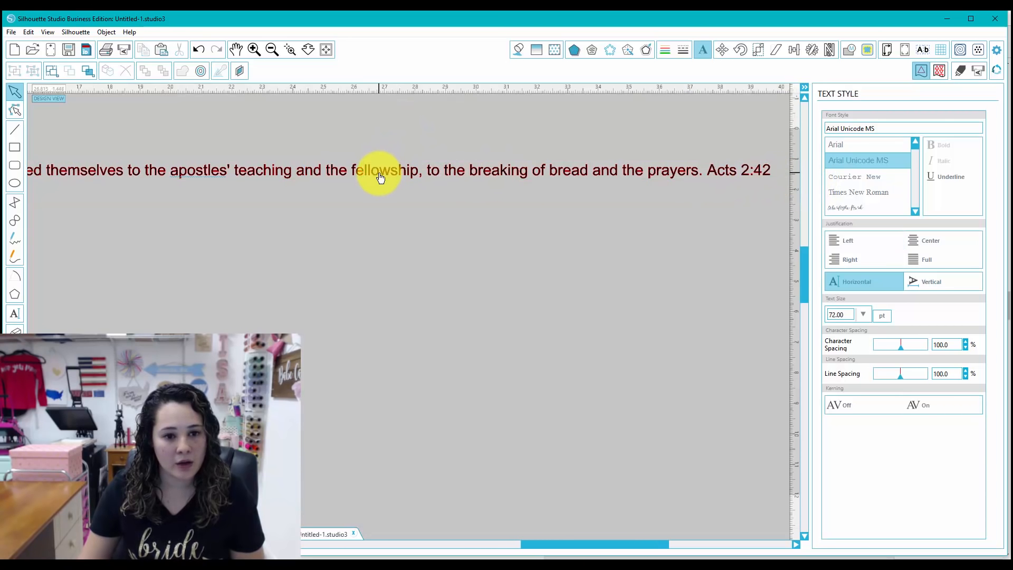
# Change the verse text's font to Freestyle.
pyautogui.click(380, 172)
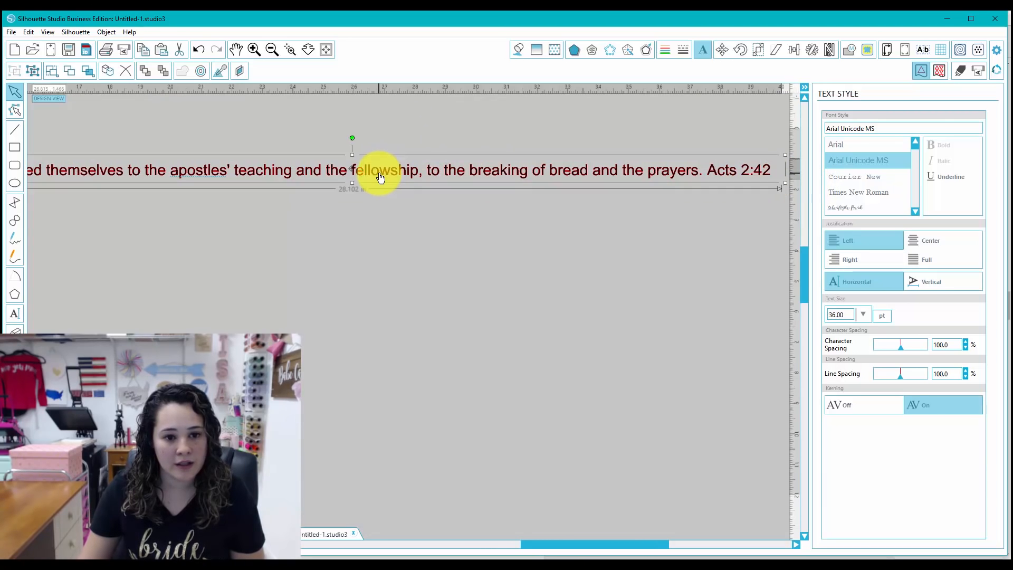
pyautogui.click(892, 128)
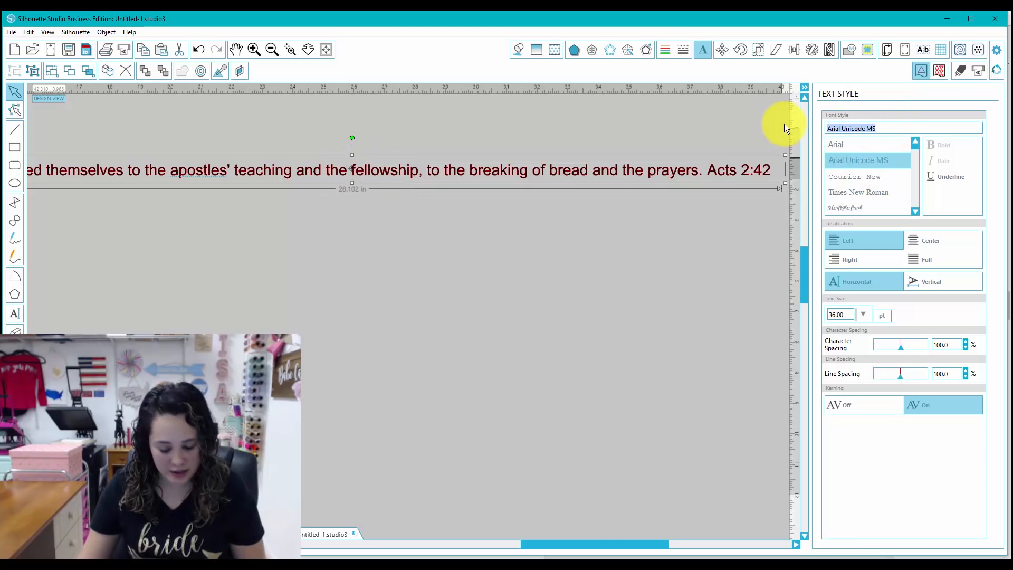
pyautogui.write('free')
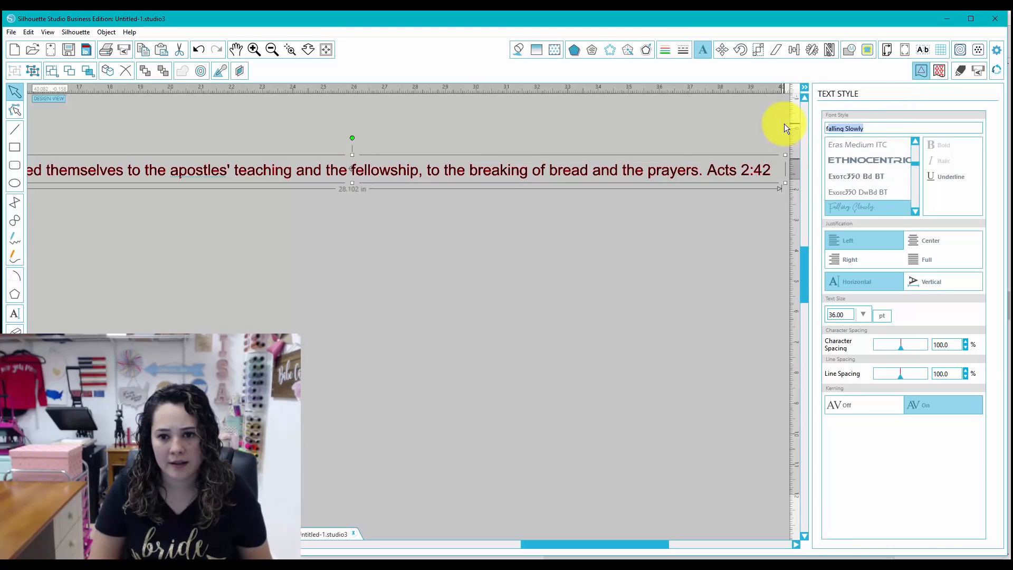
pyautogui.write('stl')
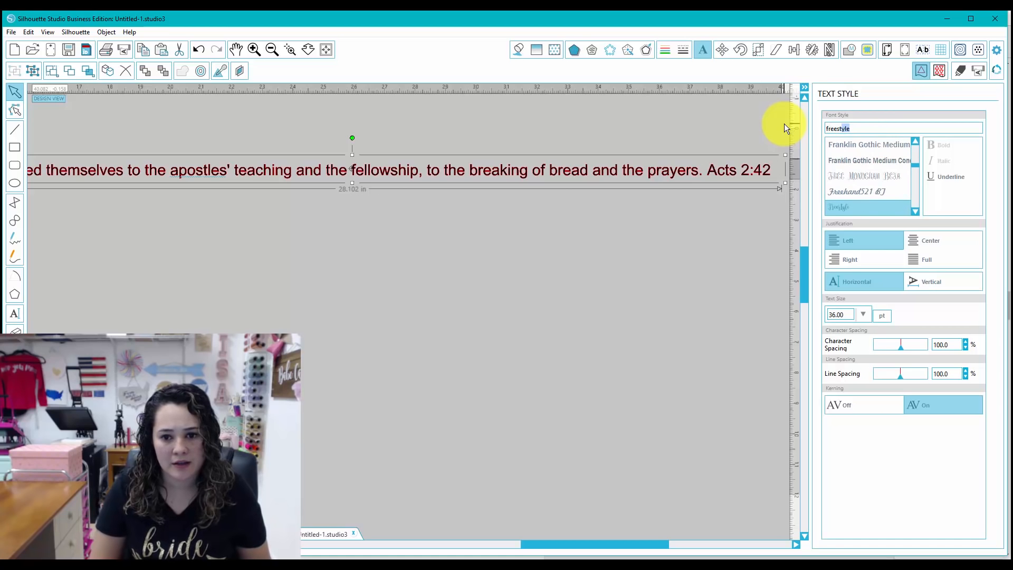
pyautogui.press('BackSpace')
pyautogui.press('BackSpace')
pyautogui.write('y')
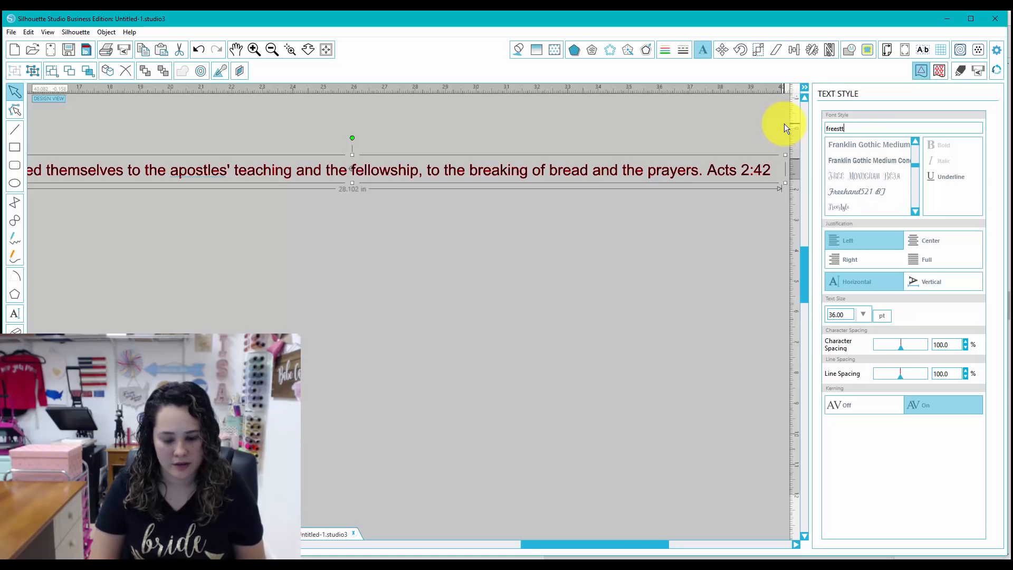
pyautogui.click(849, 206)
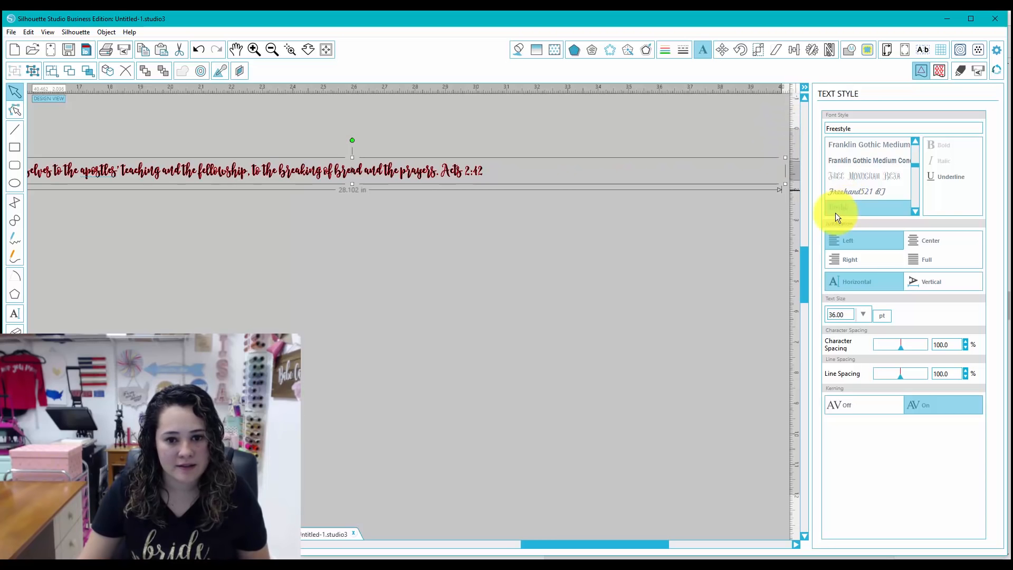
# Move the one-line verse back so its beginning overlaps the page near the circles.
pyautogui.moveTo(198, 165); pyautogui.dragTo(349, 188)
pyautogui.click(440, 255)
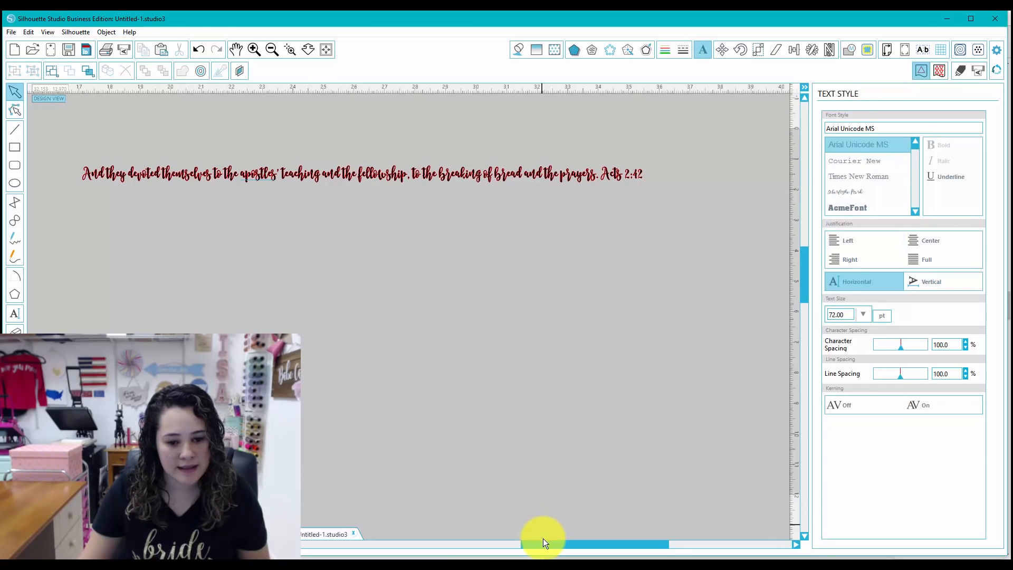
pyautogui.moveTo(512, 546); pyautogui.dragTo(387, 546)
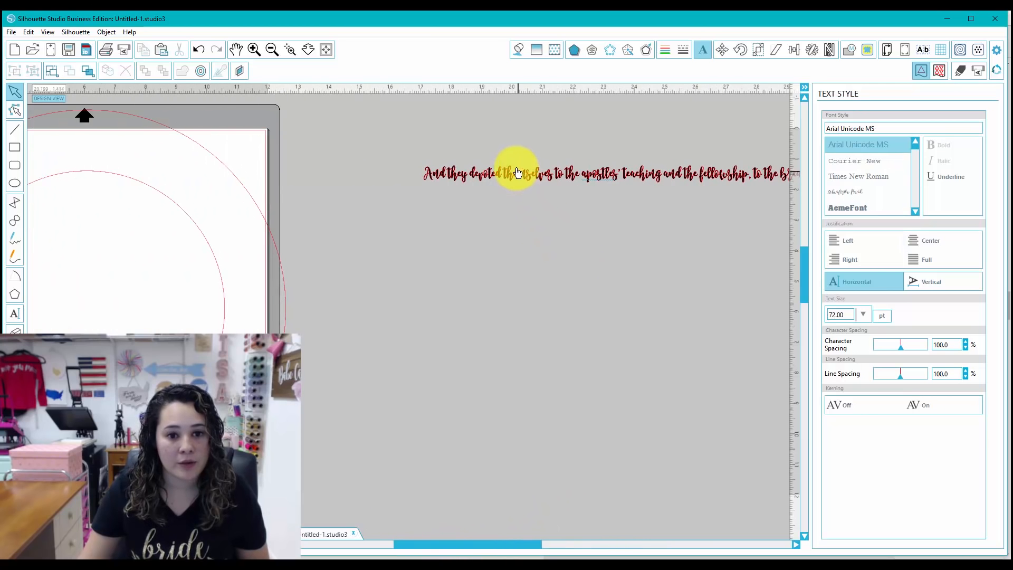
pyautogui.click(425, 176)
pyautogui.moveTo(464, 174); pyautogui.dragTo(220, 175)
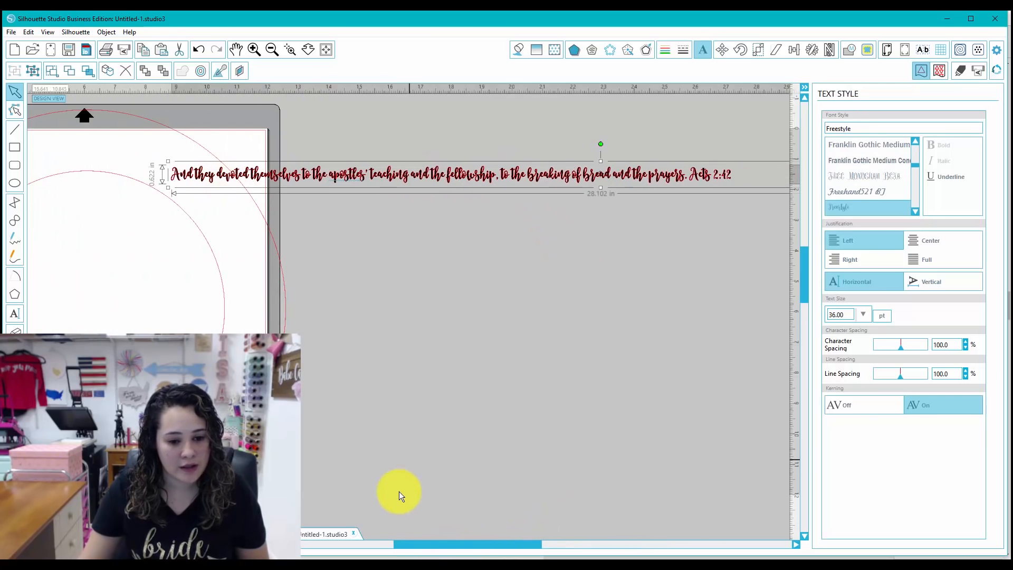
# Attach the verse to the outside of the inner 9 in circle, starting at the circle's upper left.
pyautogui.moveTo(420, 546); pyautogui.dragTo(328, 546)
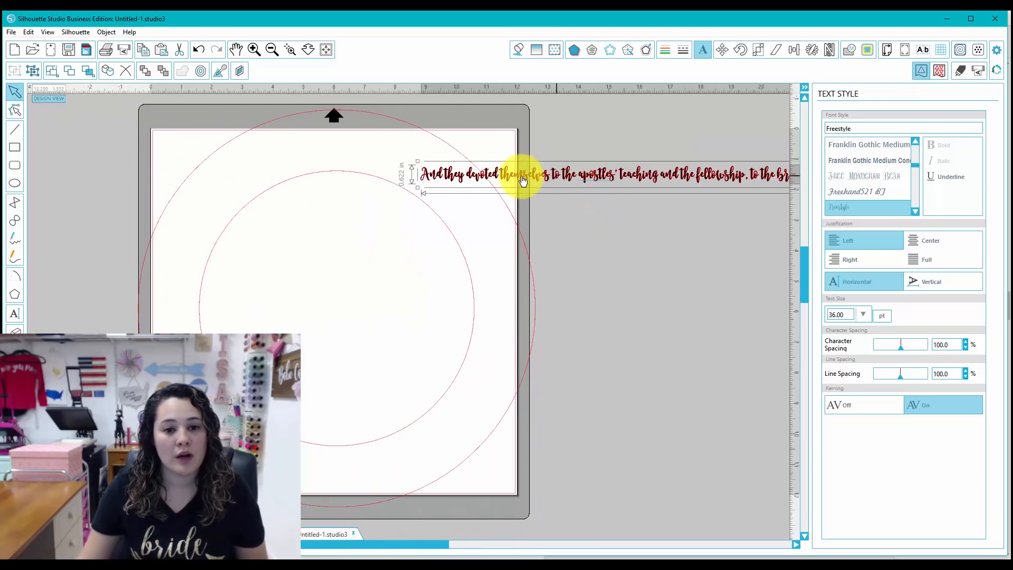
pyautogui.doubleClick(567, 176)
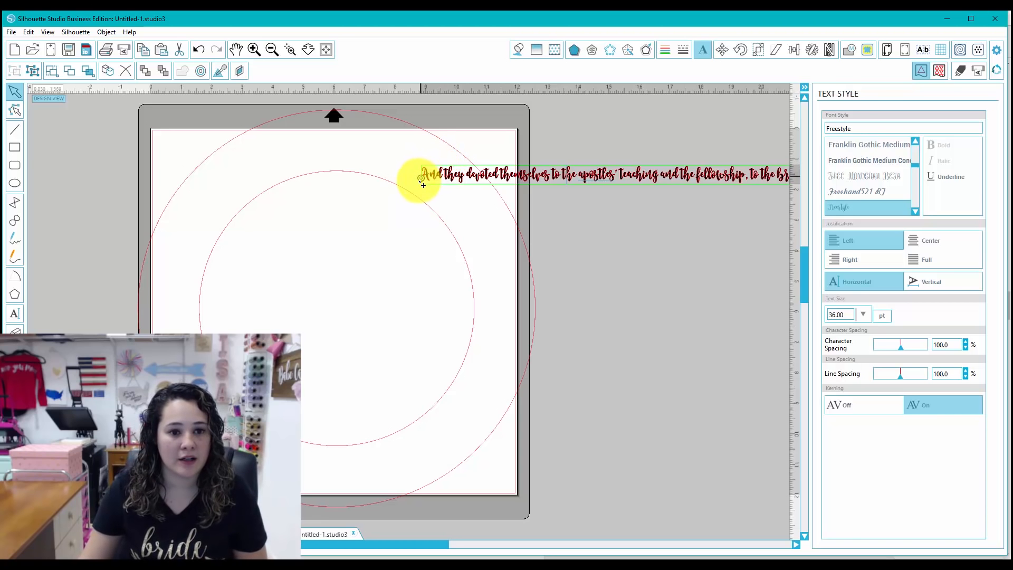
pyautogui.moveTo(423, 184); pyautogui.dragTo(235, 207)
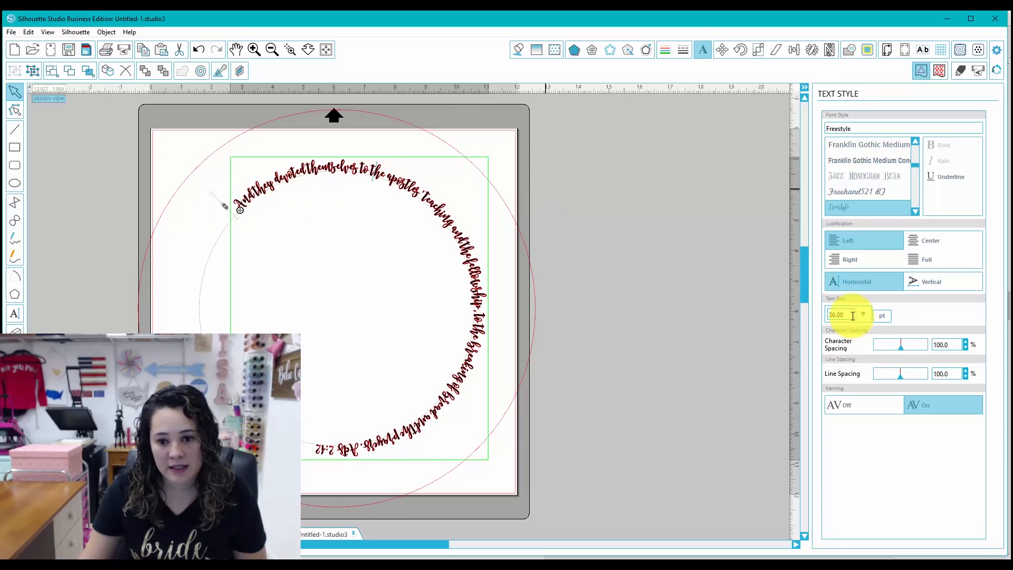
# Try to set the curved verse's text size to 48 pt without highlighting its letters.
pyautogui.moveTo(850, 314); pyautogui.dragTo(821, 314)
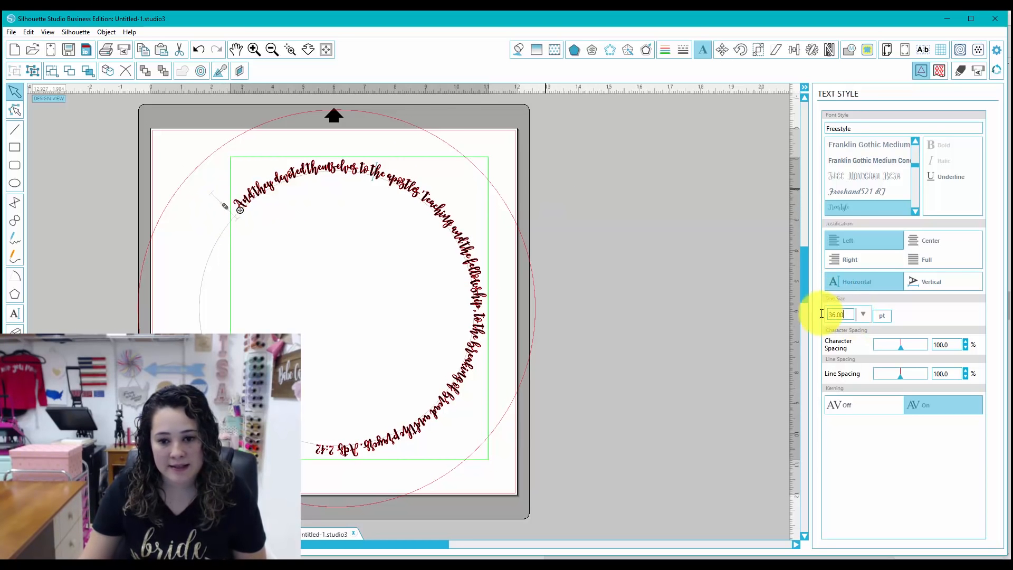
pyautogui.click(863, 315)
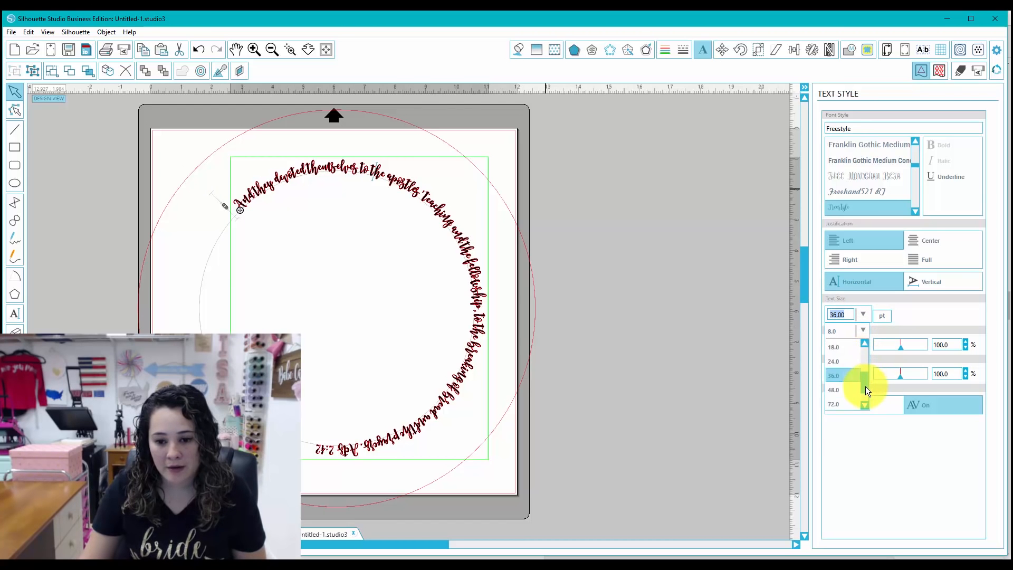
pyautogui.scroll(-2, 866, 390)
pyautogui.click(843, 359)
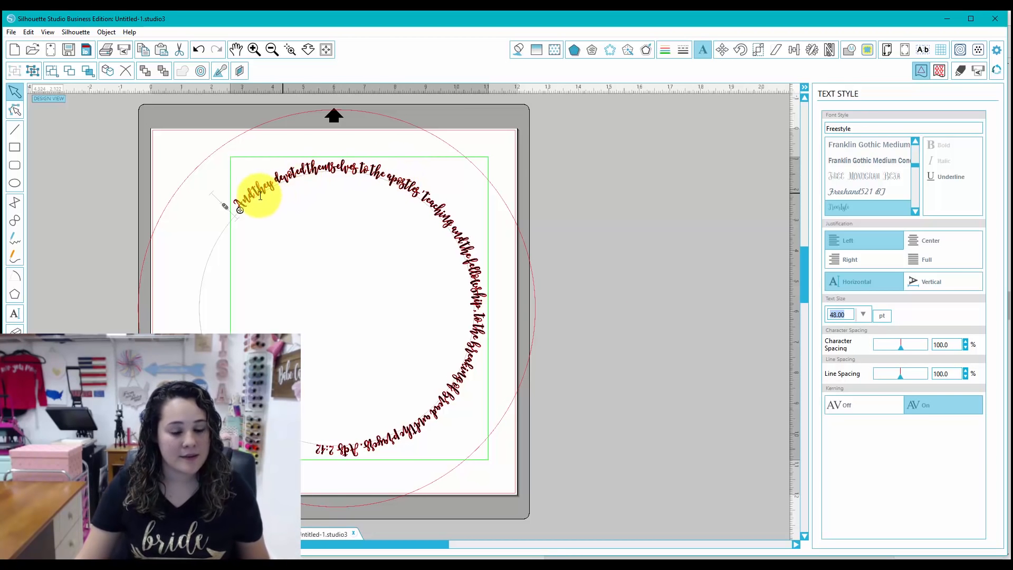
pyautogui.press('i')
pyautogui.click(406, 203)
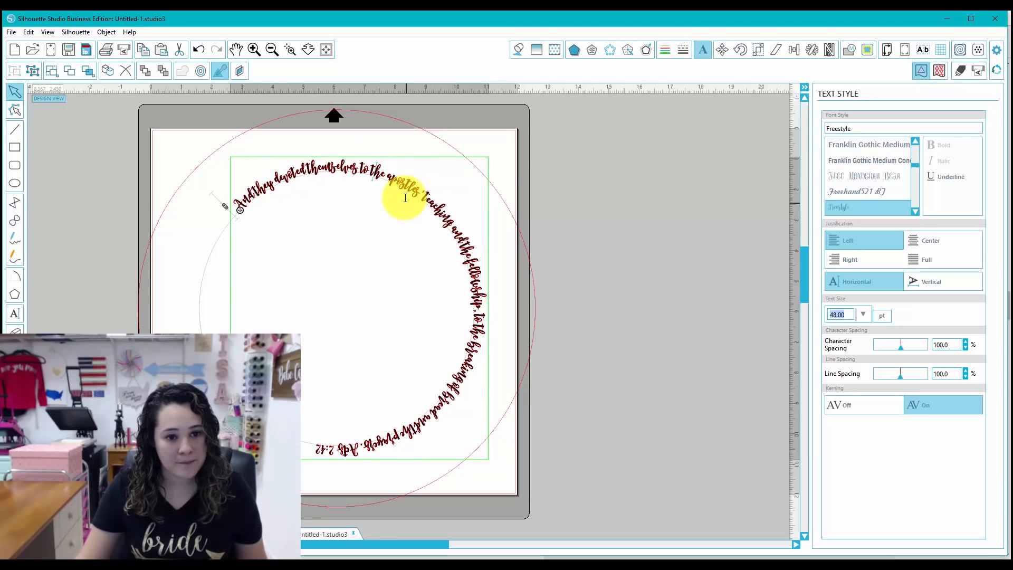
# Highlight the entire curved verse and set its text size to 48 pt.
pyautogui.click(352, 165)
pyautogui.press('i')
pyautogui.tripleClick(353, 164)
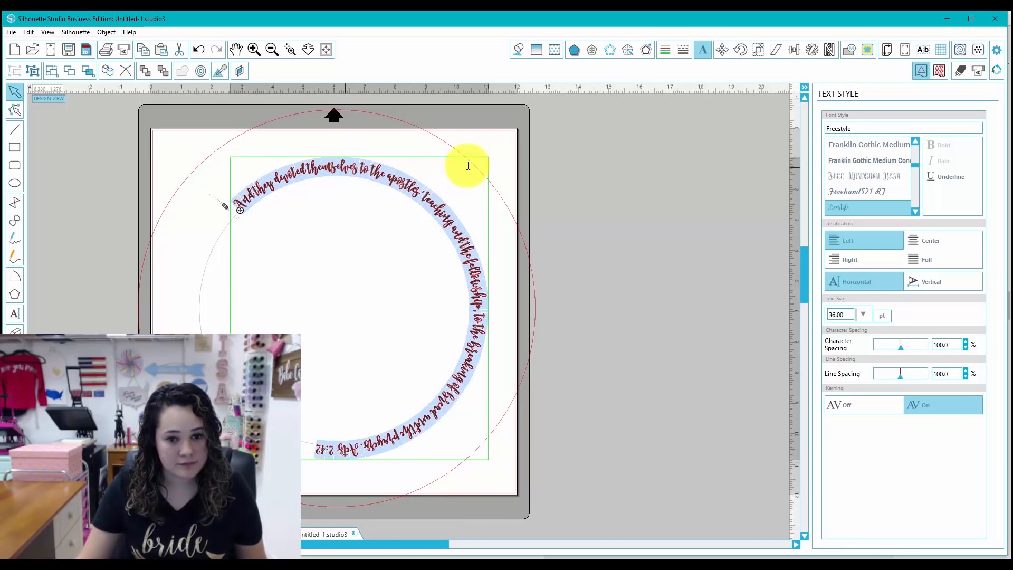
pyautogui.click(863, 314)
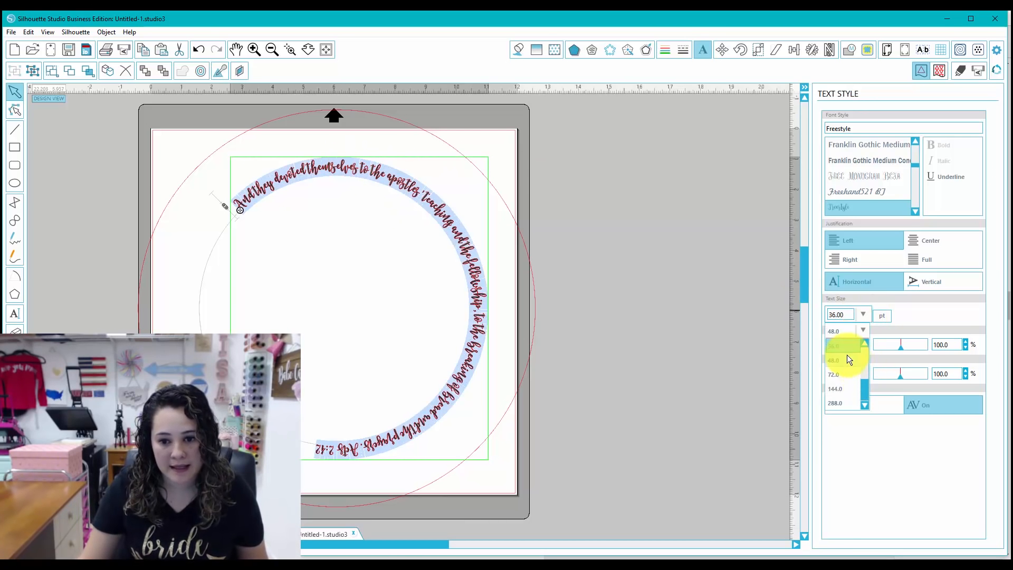
pyautogui.click(844, 360)
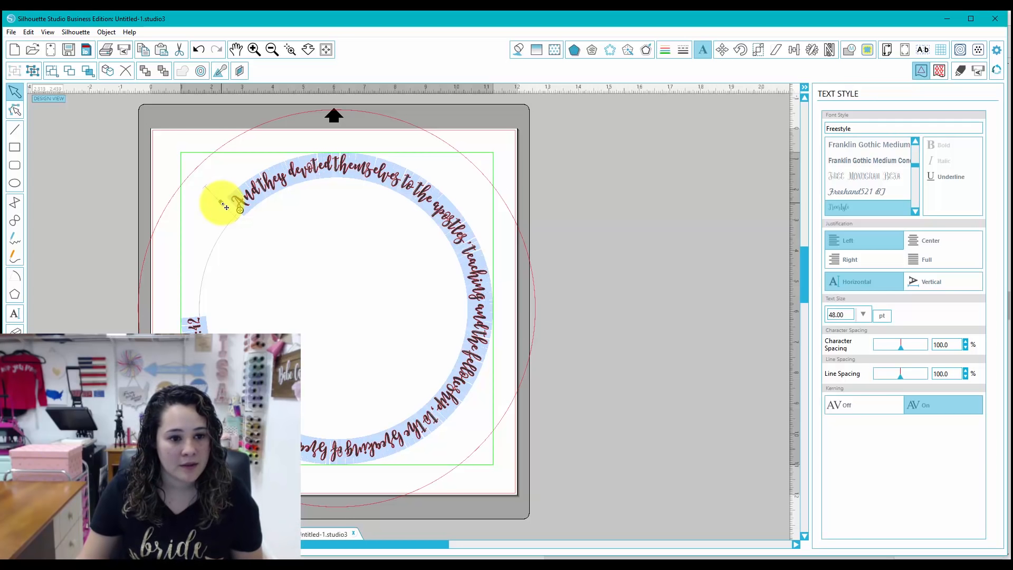
# Offset the curved verse outward from the inner circle and examine the letter connections up close.
pyautogui.moveTo(224, 207); pyautogui.dragTo(211, 189)
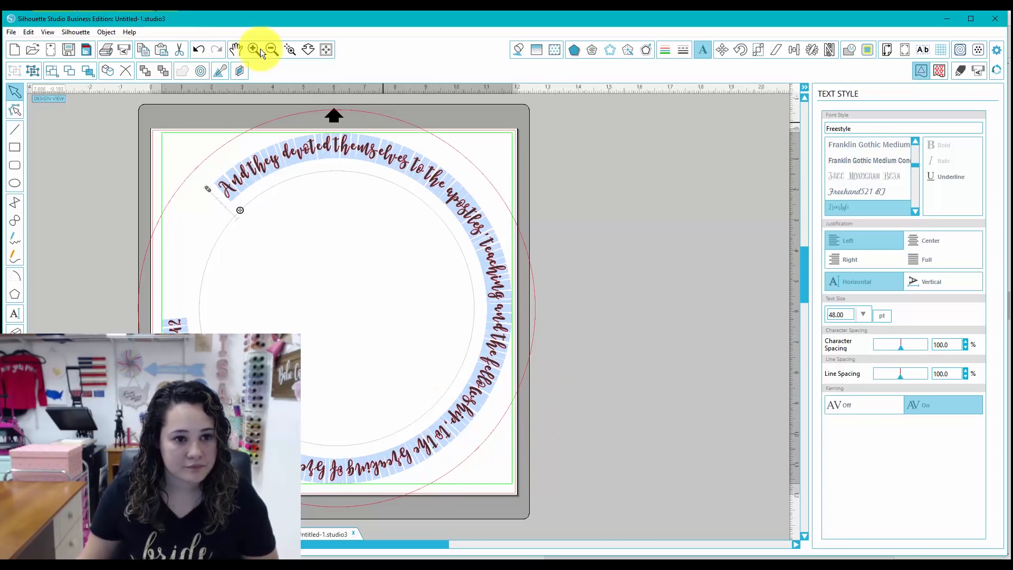
pyautogui.click(289, 49)
pyautogui.moveTo(182, 151); pyautogui.dragTo(332, 204)
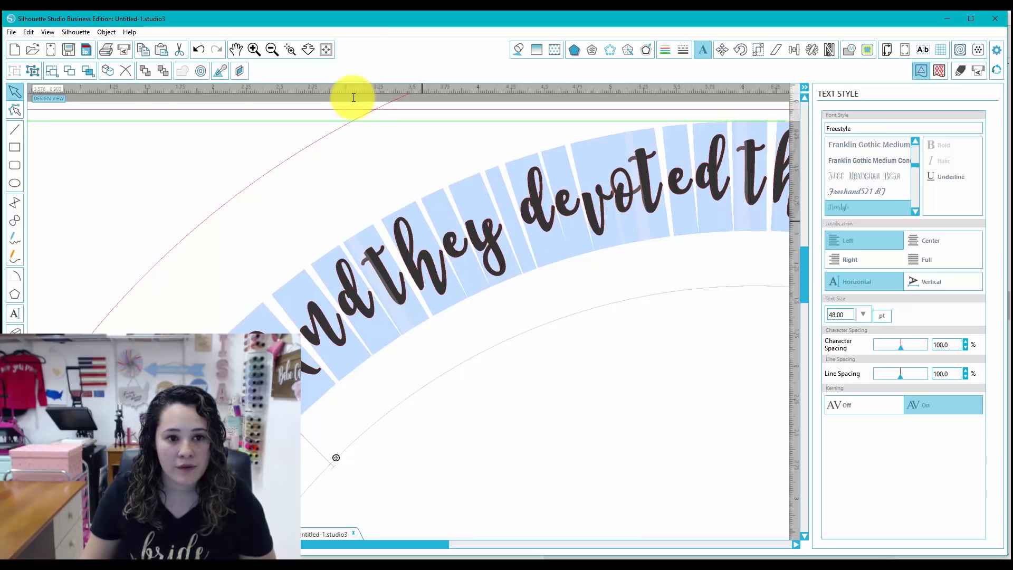
pyautogui.click(326, 49)
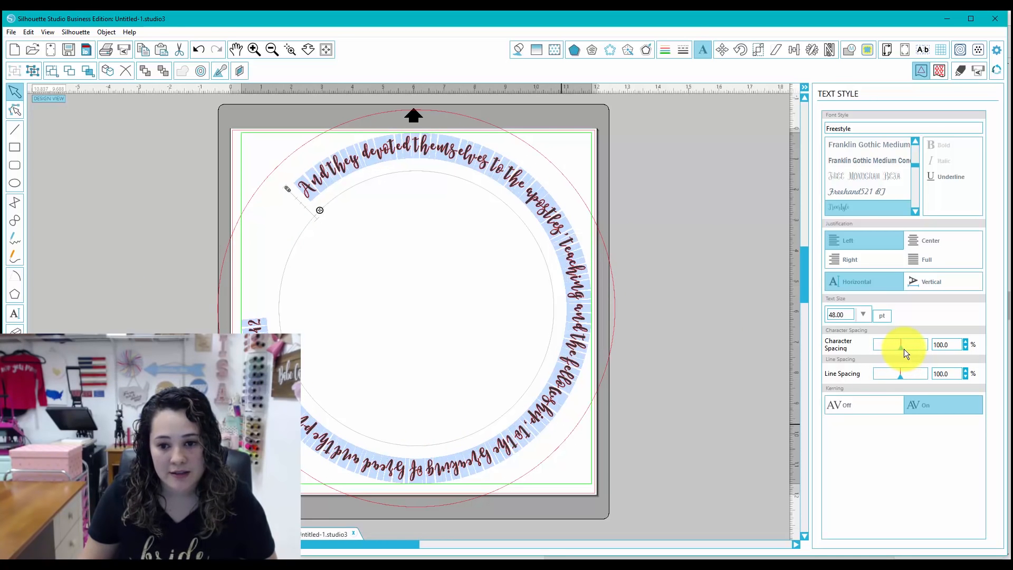
# Tighten the verse's character spacing to 90% so the script letters connect.
pyautogui.moveTo(901, 347); pyautogui.dragTo(900, 348)
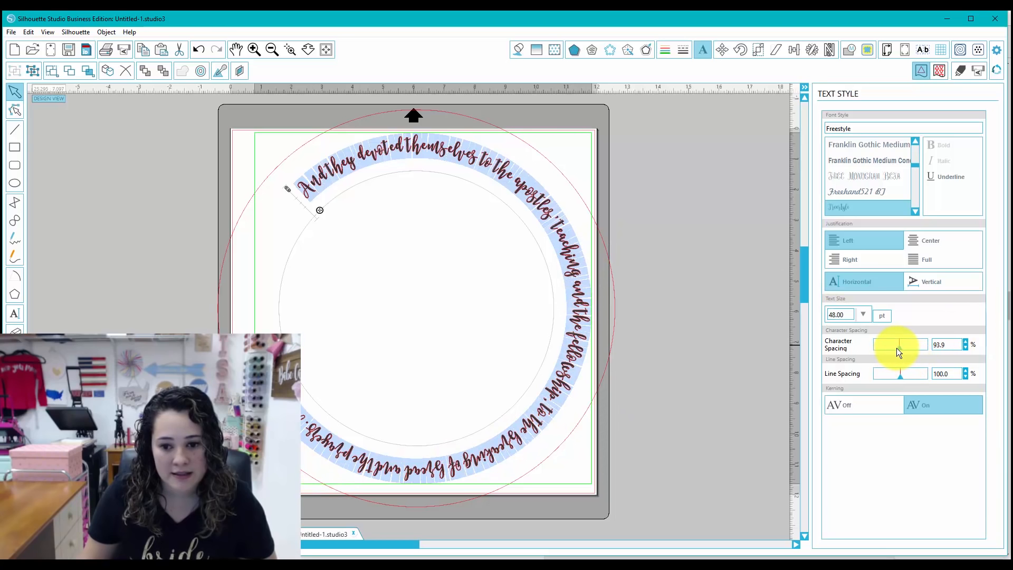
pyautogui.moveTo(899, 348); pyautogui.dragTo(898, 349)
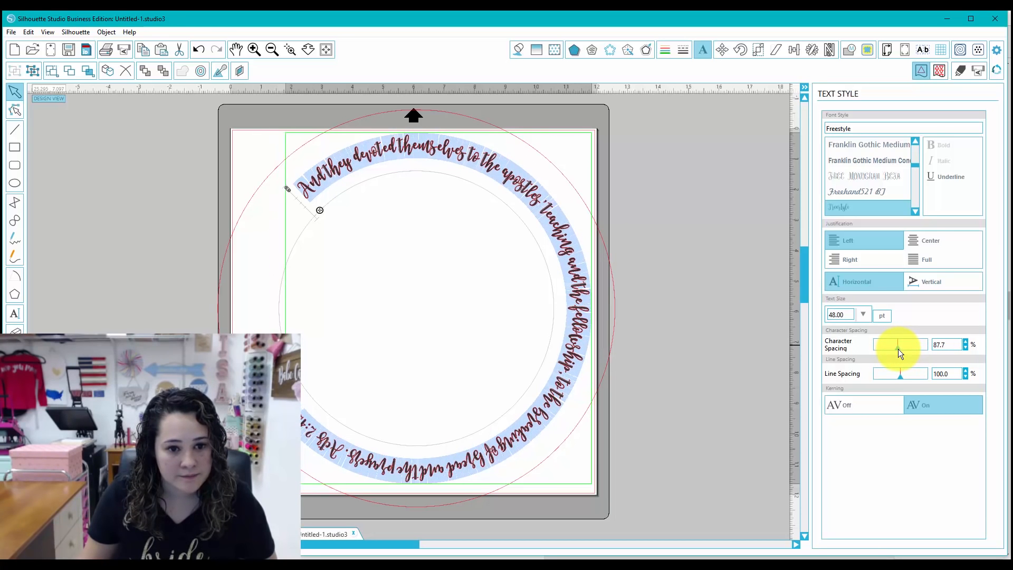
pyautogui.click(290, 49)
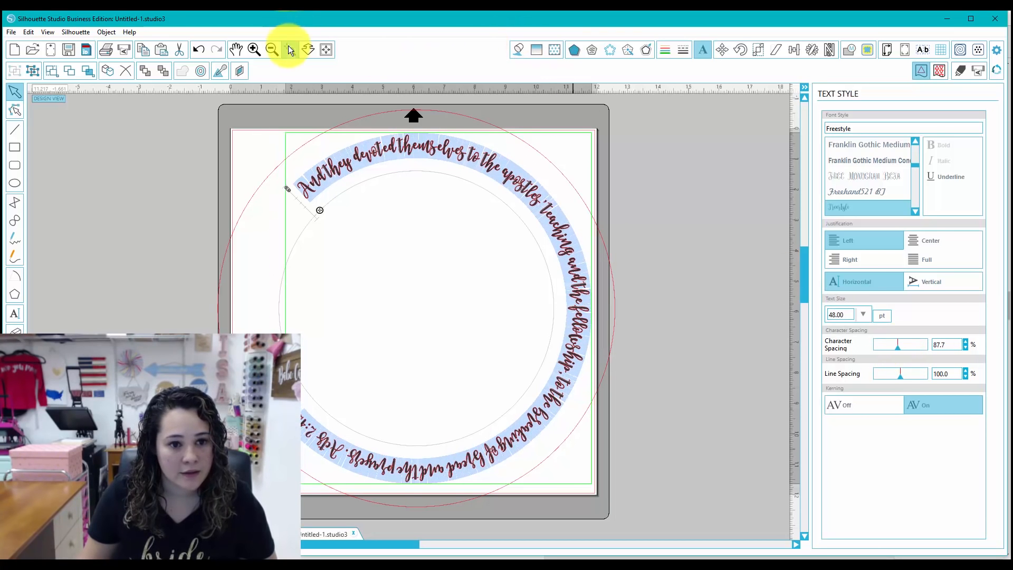
pyautogui.moveTo(423, 125); pyautogui.dragTo(604, 241)
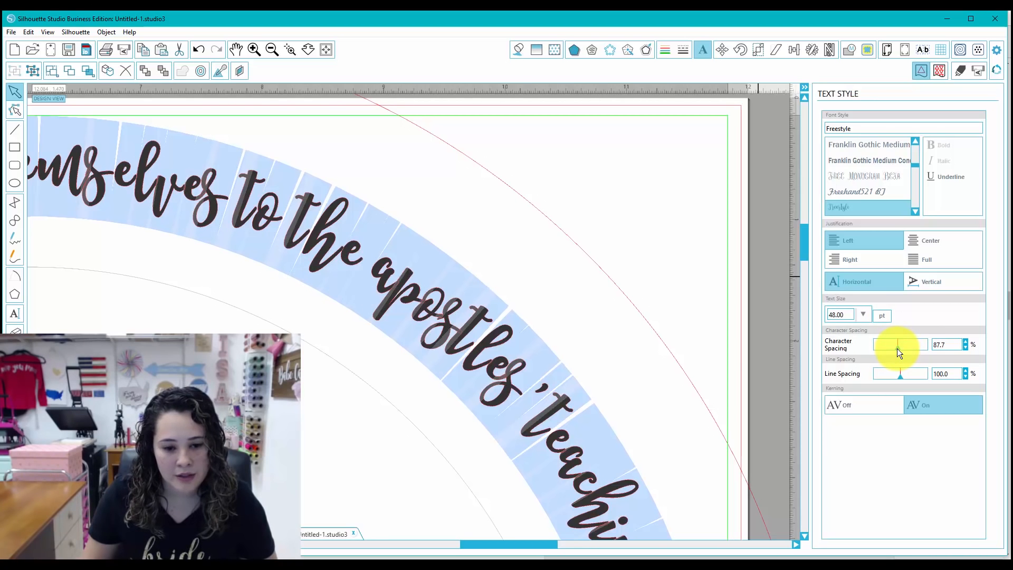
pyautogui.moveTo(898, 349); pyautogui.dragTo(900, 347)
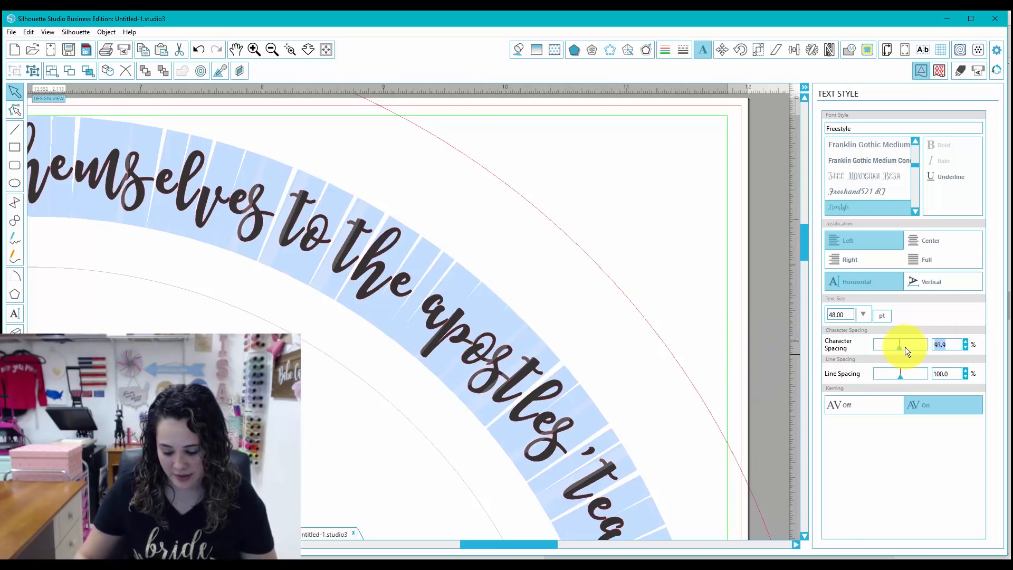
pyautogui.write('90')
pyautogui.press('Return')
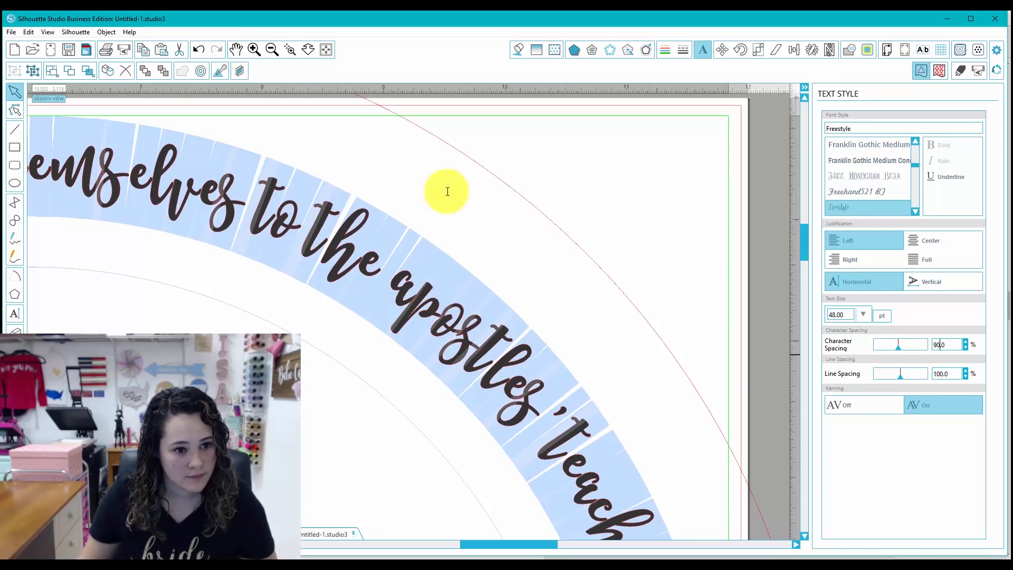
pyautogui.click(327, 48)
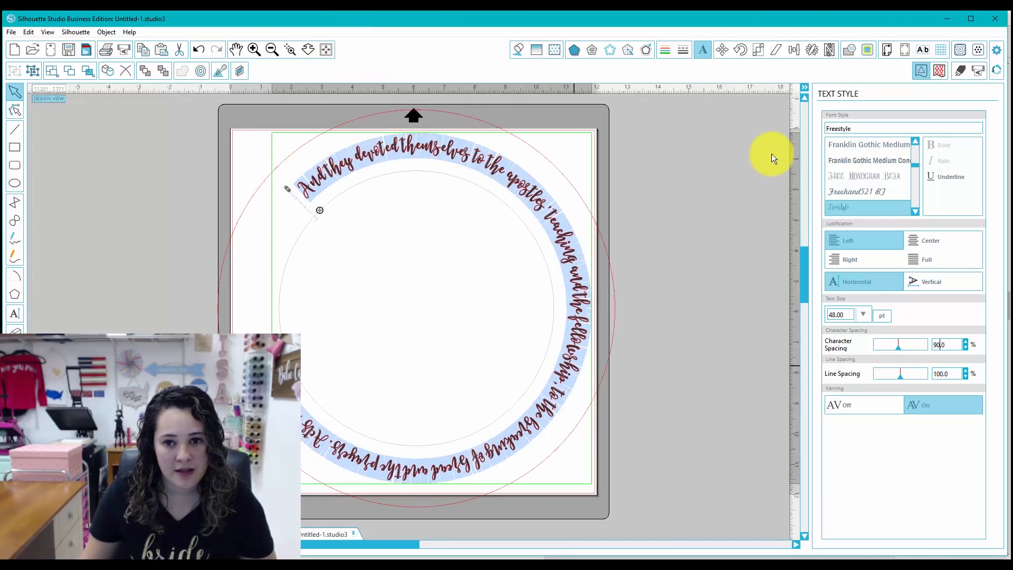
# Weld the curved verse's letters, separating the text from the inner circle.
pyautogui.click(847, 50)
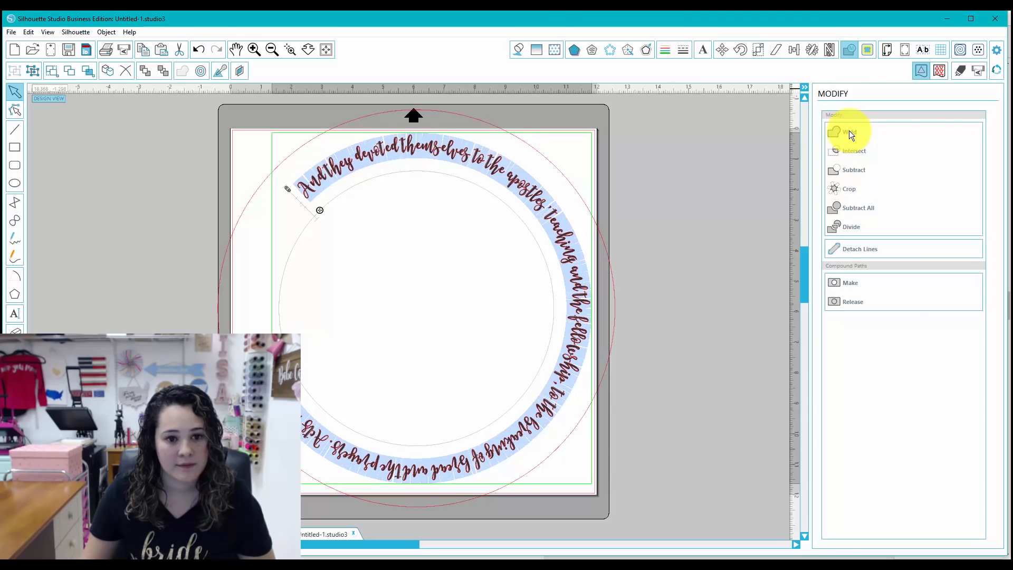
pyautogui.click(307, 159)
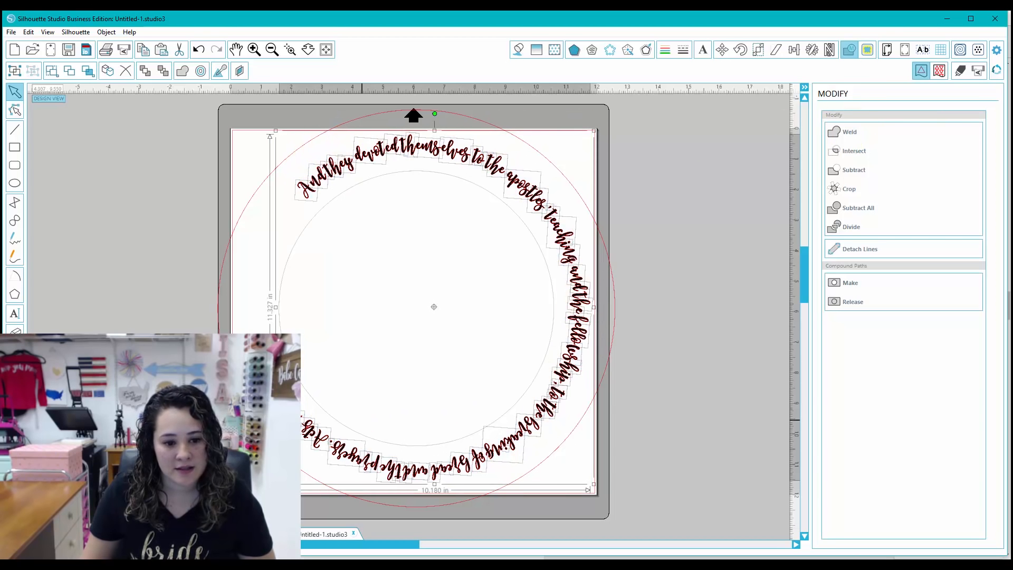
pyautogui.click(593, 176)
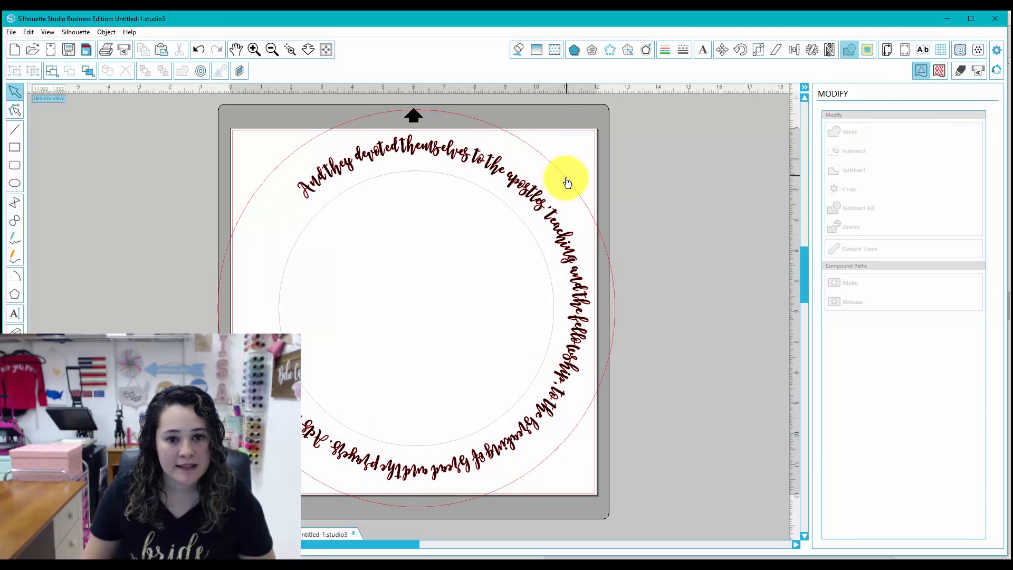
# Try moving the inner circle away from the welded verse, then undo the move and the weld.
pyautogui.moveTo(380, 147); pyautogui.dragTo(350, 199)
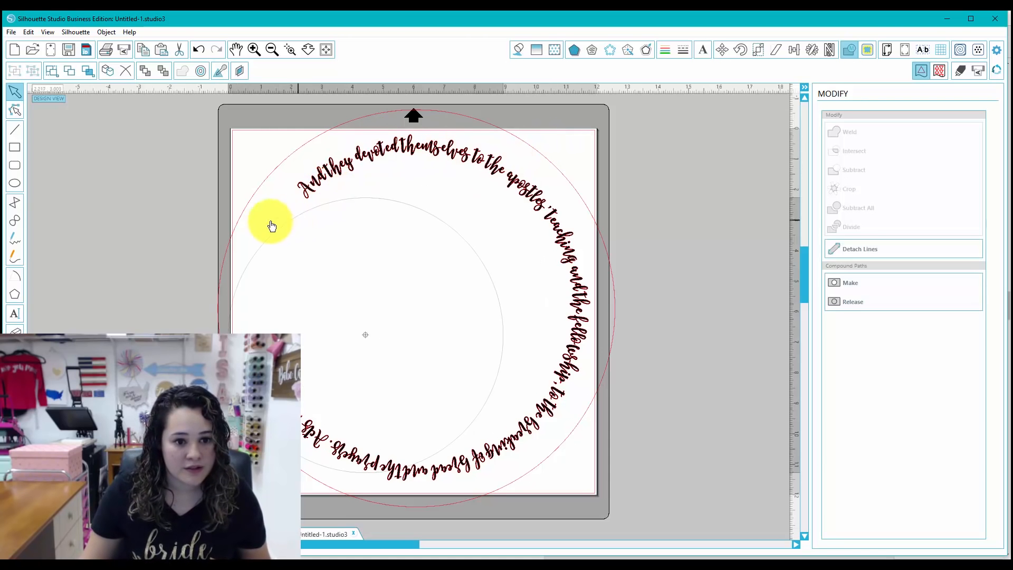
pyautogui.click(84, 214)
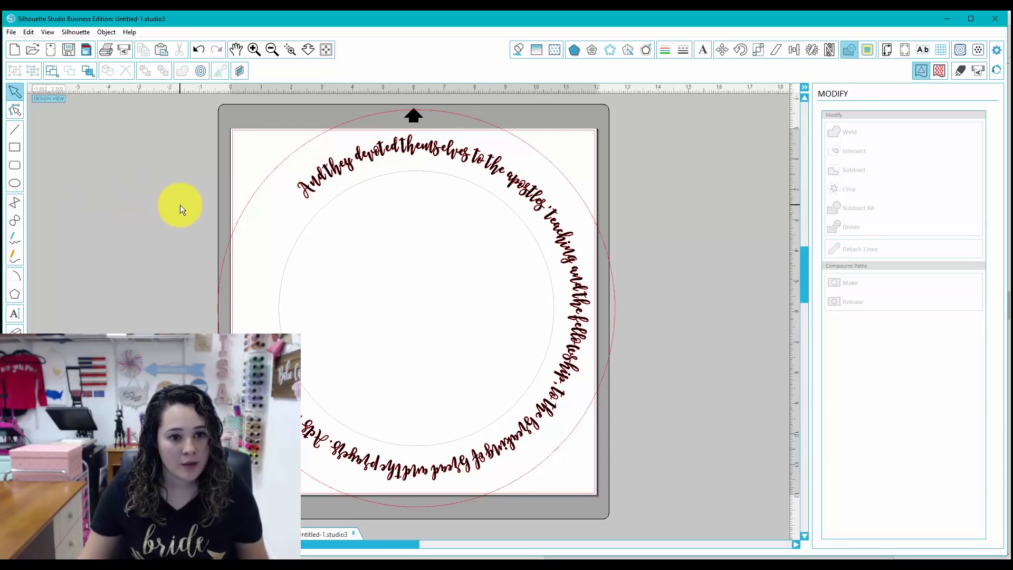
pyautogui.hotkey('ctrl', 'a')
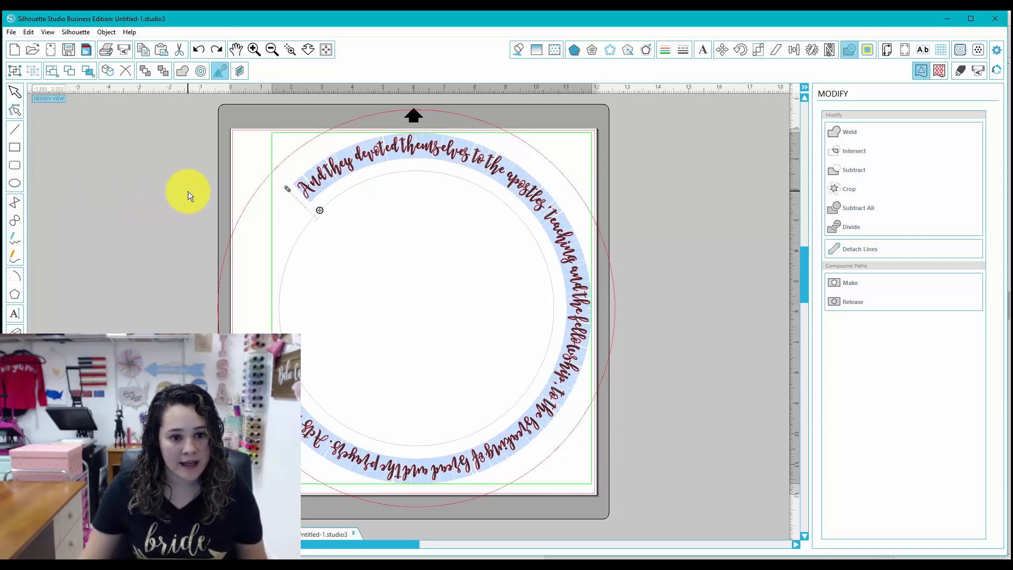
pyautogui.click(194, 183)
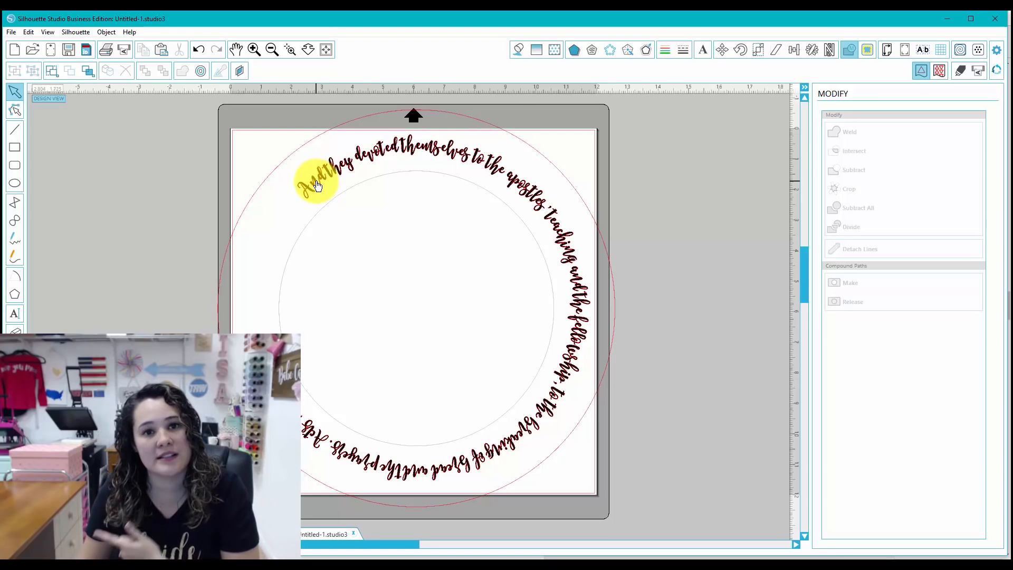
# Try deleting the inner 9 in circle while the verse is still attached to it, and undo the deletion.
pyautogui.click(370, 177)
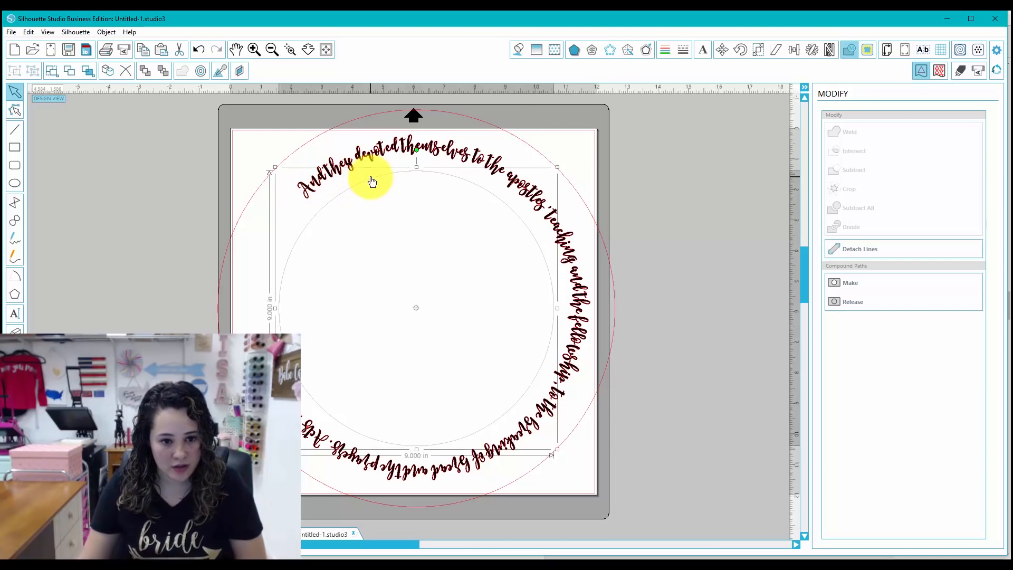
pyautogui.press('Delete')
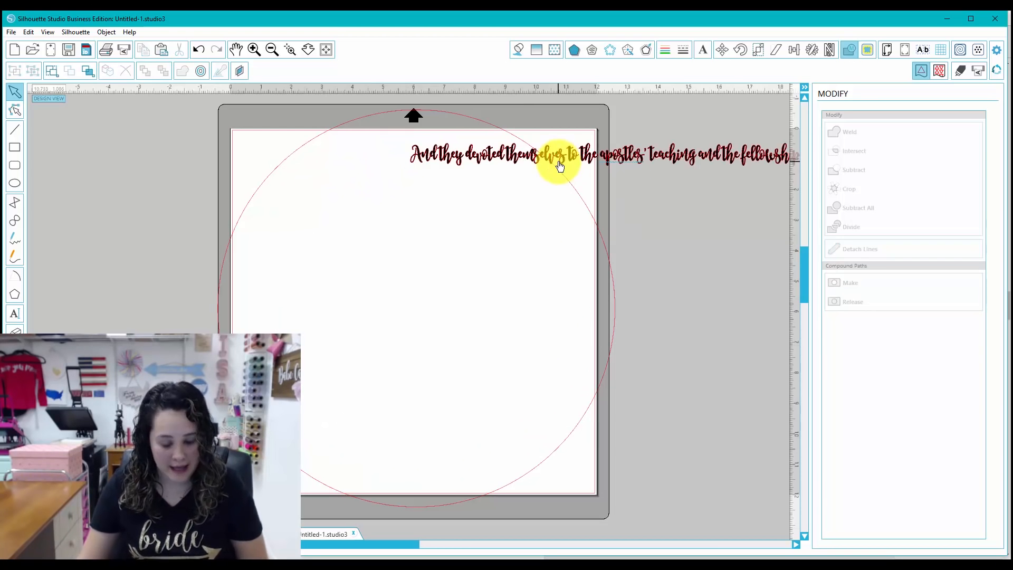
pyautogui.hotkey('ctrl', 'z')
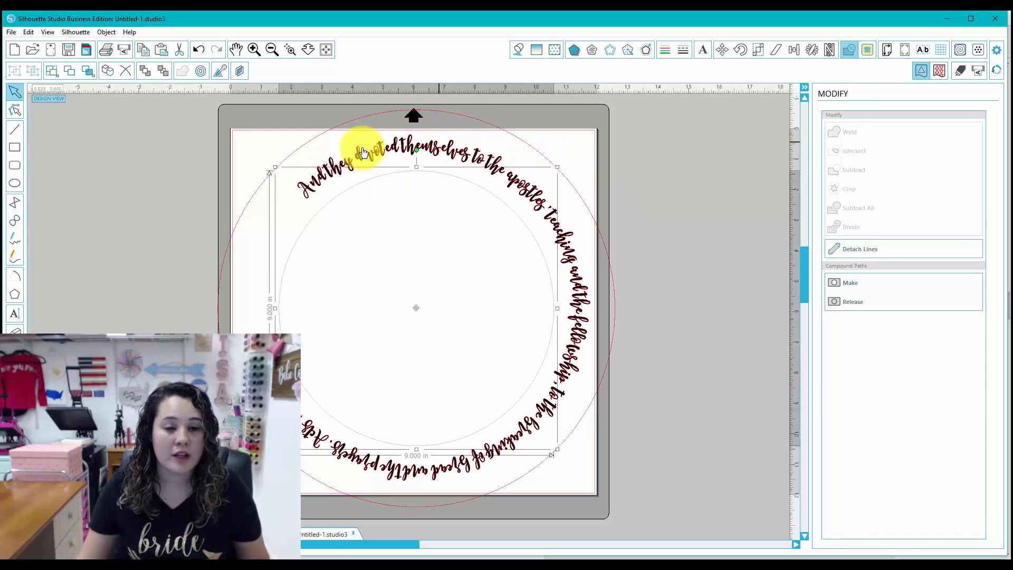
pyautogui.click(240, 138)
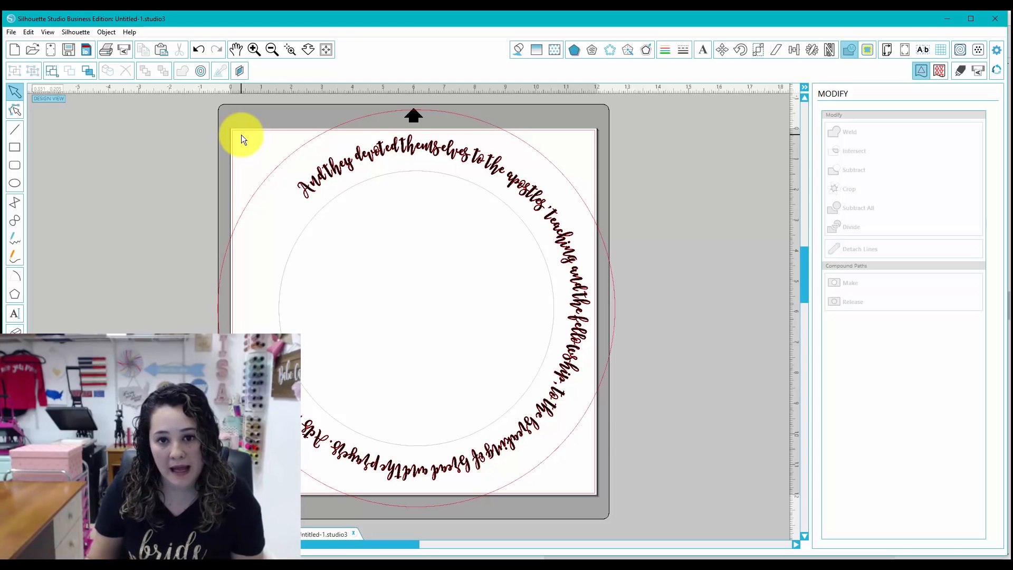
# Weld the curved verse and group its welded letters into one object.
pyautogui.click(368, 161)
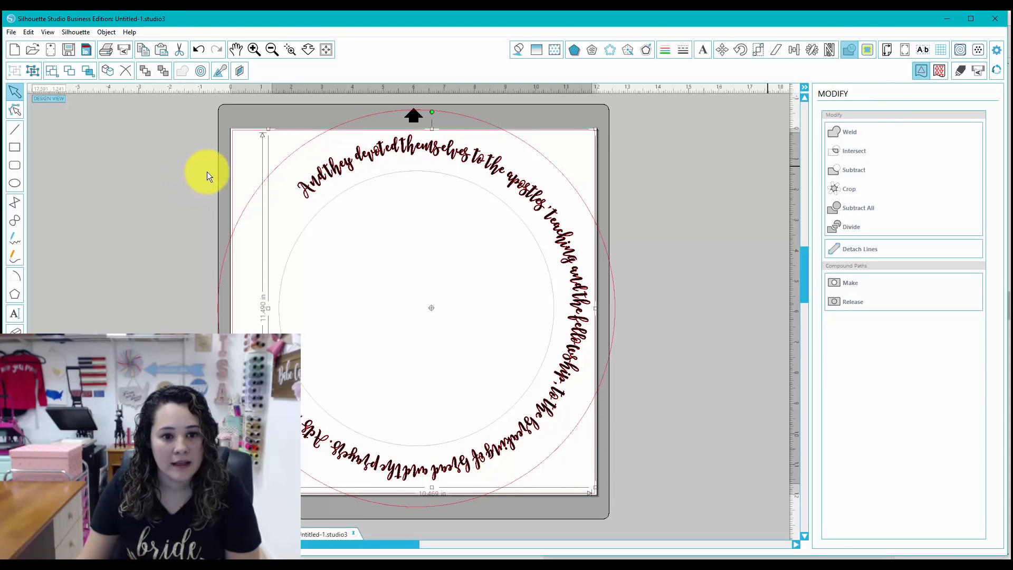
pyautogui.hotkey('ctrl', 'shift', 'g')
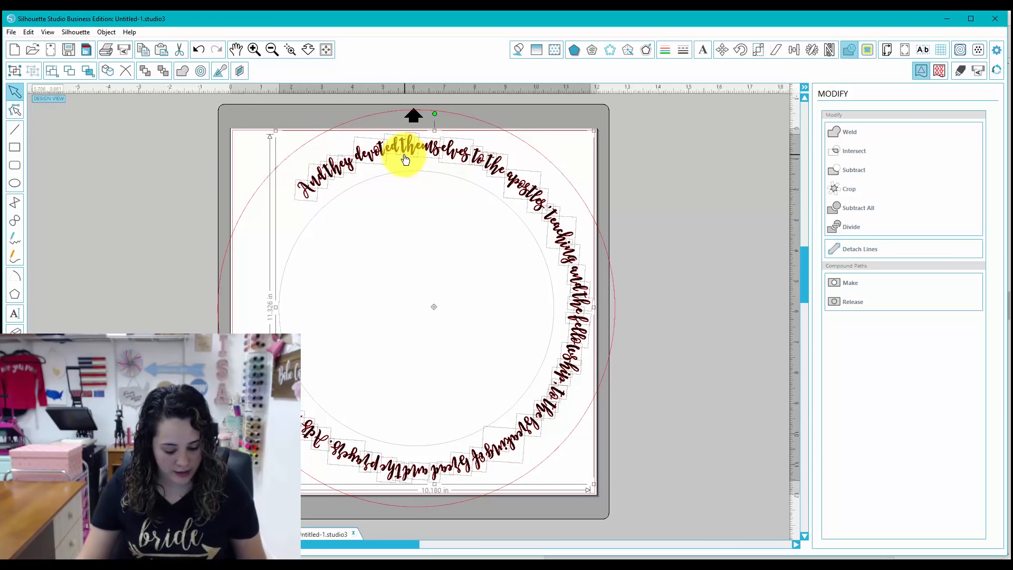
pyautogui.hotkey('ctrl', 'g')
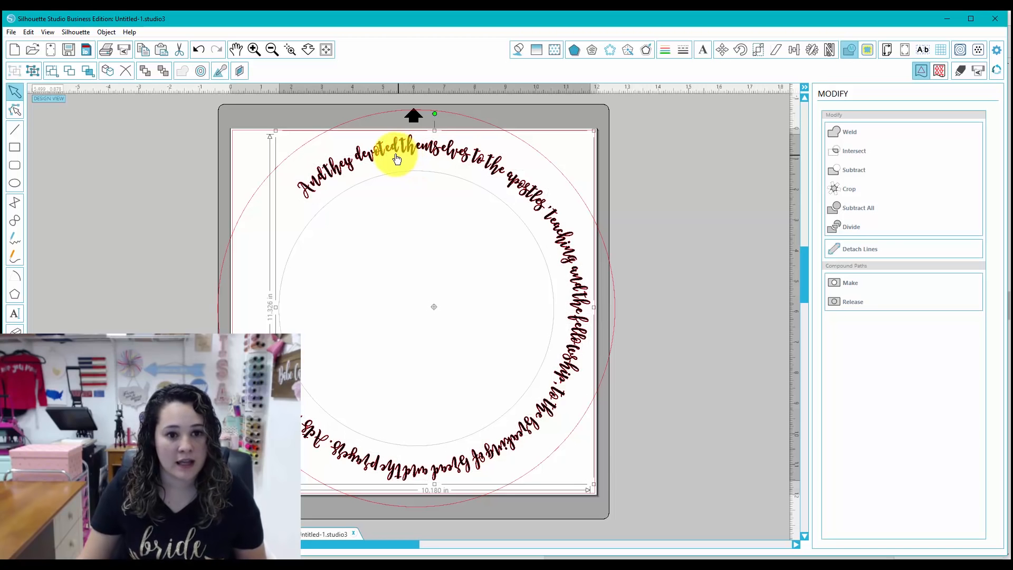
# Move the grouped verse aside to the right and delete both guide circles.
pyautogui.moveTo(395, 151); pyautogui.dragTo(504, 172)
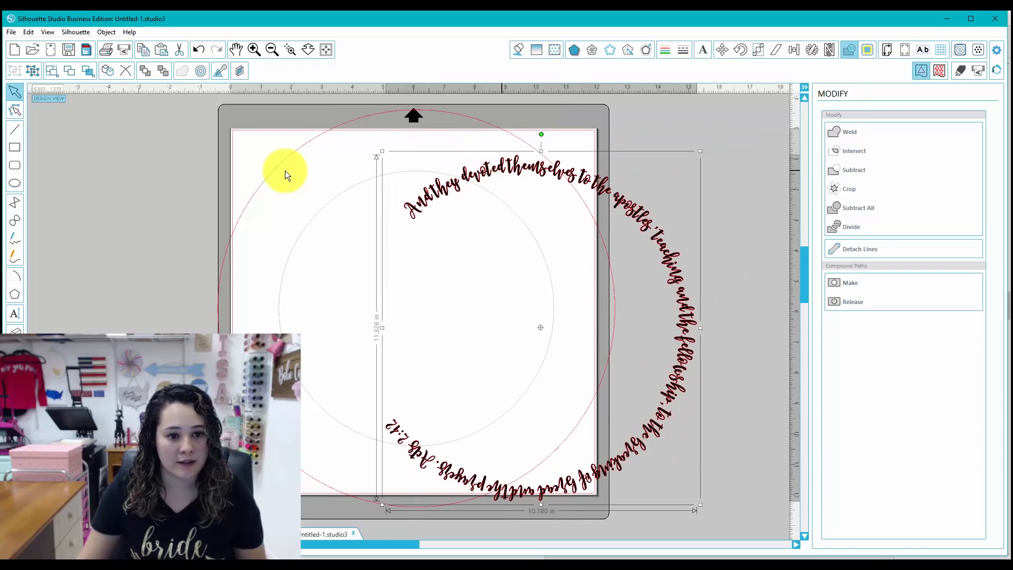
pyautogui.click(277, 153)
pyautogui.moveTo(269, 146); pyautogui.dragTo(330, 213)
pyautogui.press('Delete')
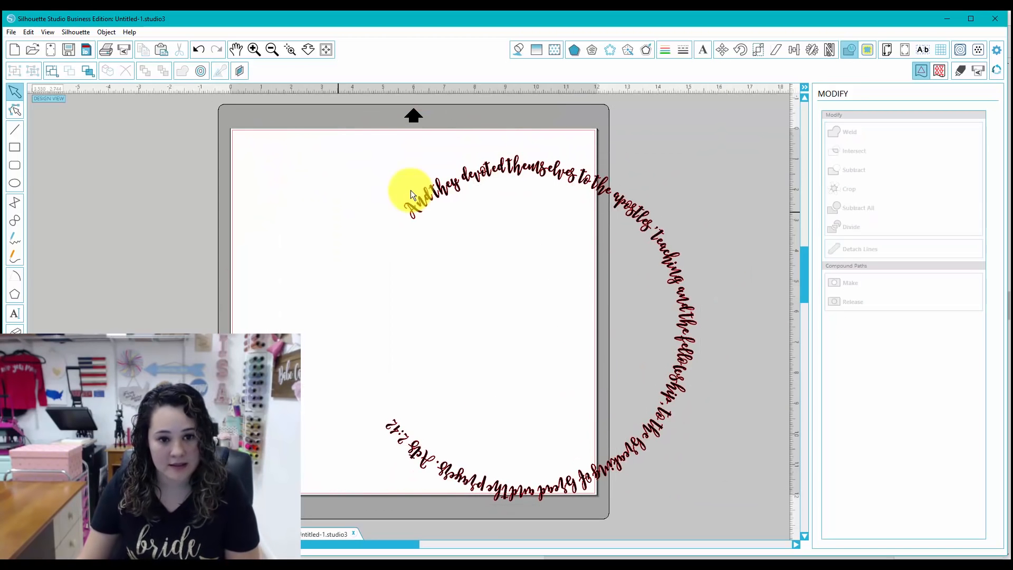
# Move the curved verse back onto the page, roughly centred between its margins.
pyautogui.click(410, 192)
pyautogui.moveTo(411, 193); pyautogui.dragTo(316, 174)
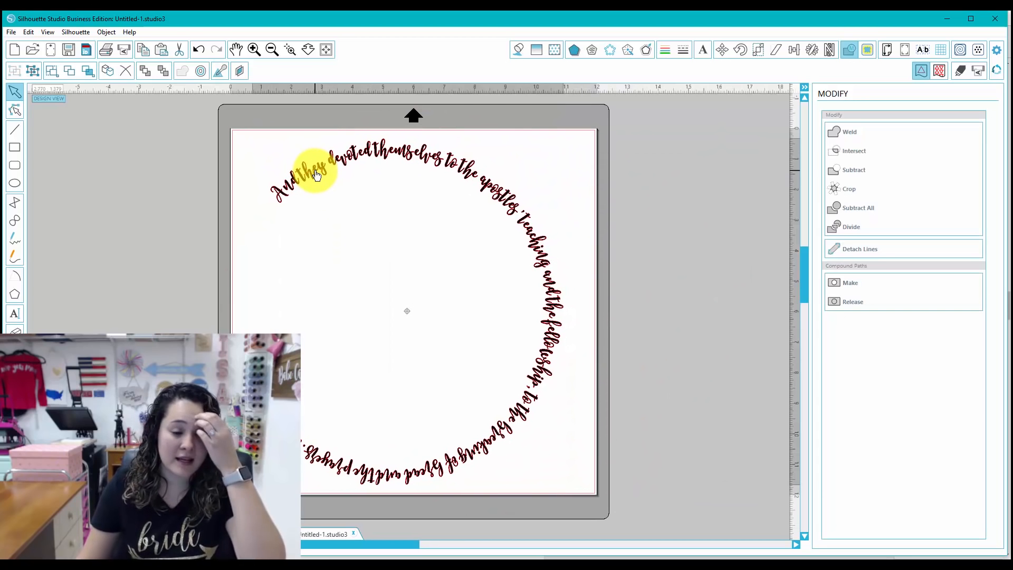
pyautogui.click(268, 146)
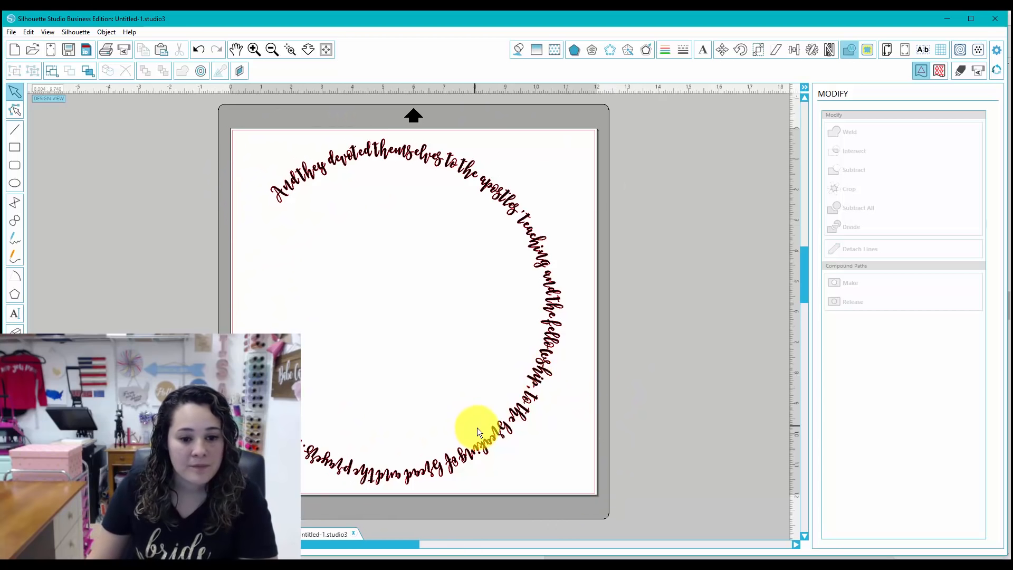
pyautogui.moveTo(484, 440); pyautogui.dragTo(486, 437)
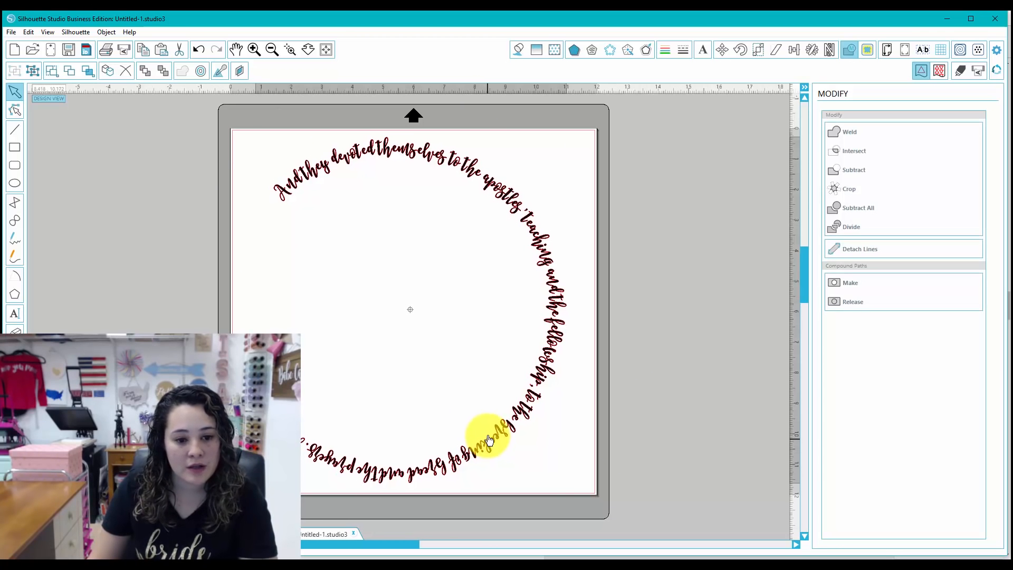